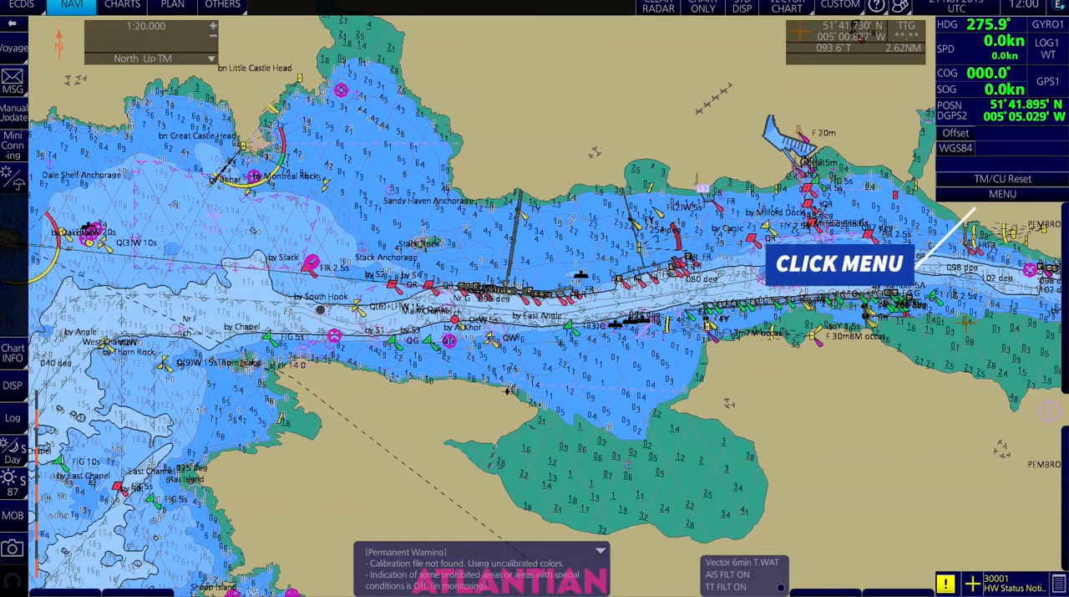
Open the Ship & Route Parameters settings and the ship's MAX Height value for editing.
click(972, 198)
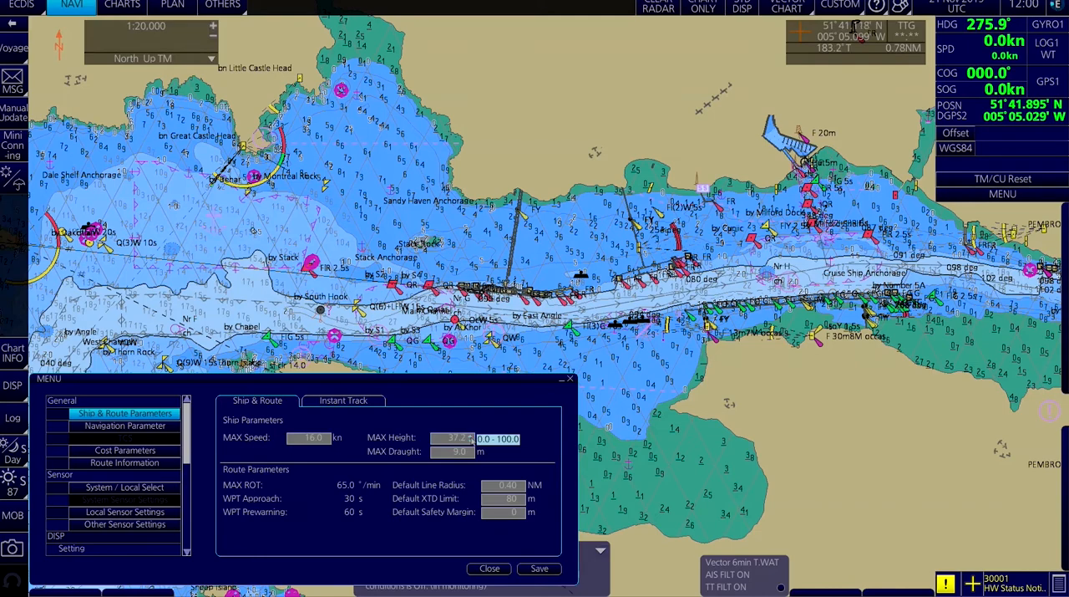
click(471, 437)
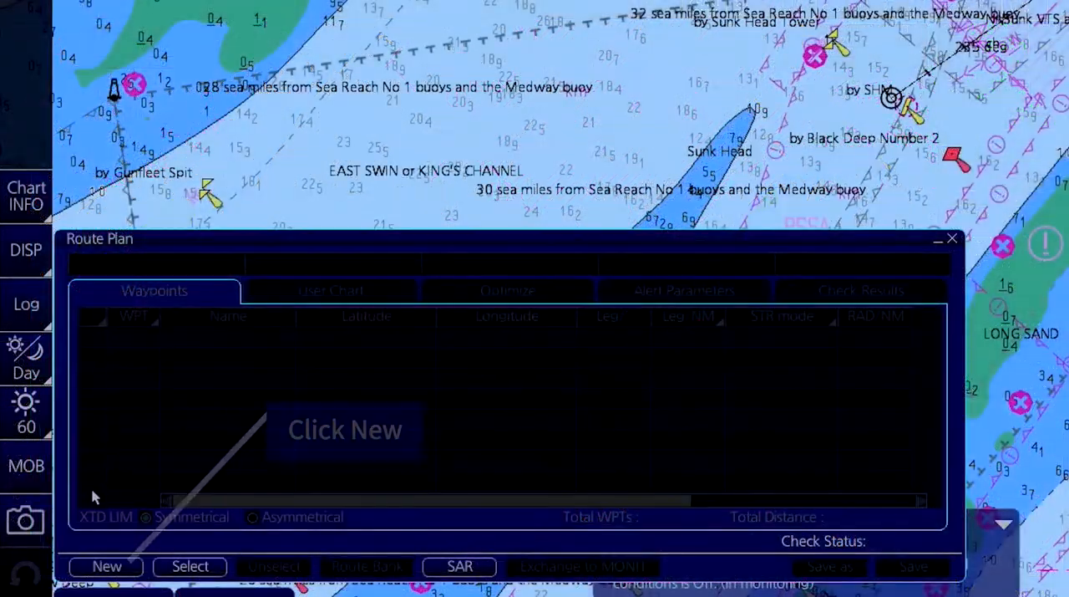
Create a new route with two waypoints running northeast from the SHM buoy and unselect it without saving.
click(106, 567)
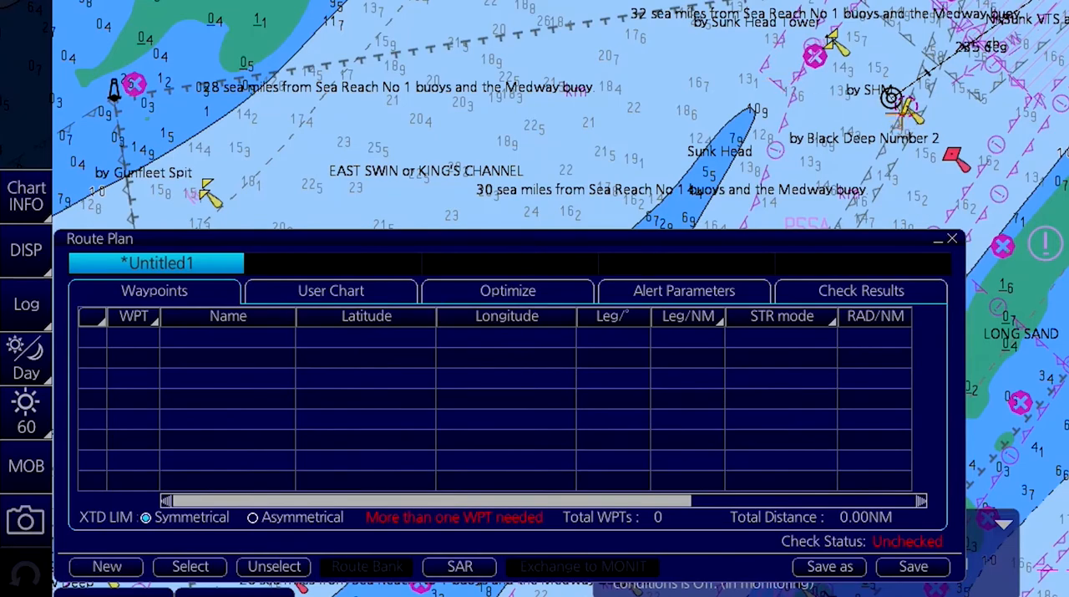
click(892, 98)
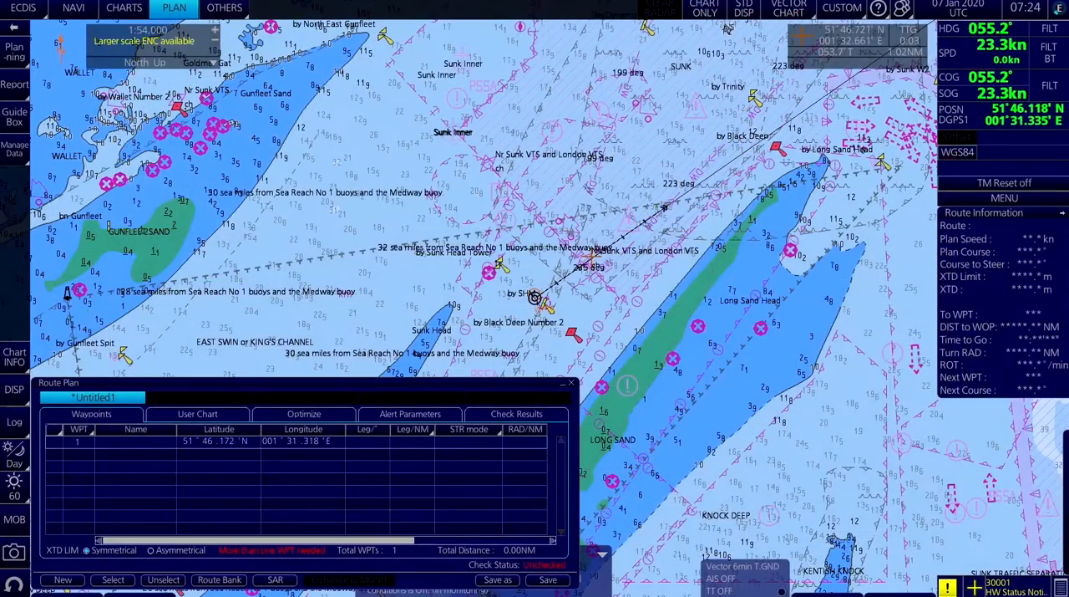
click(590, 260)
click(162, 580)
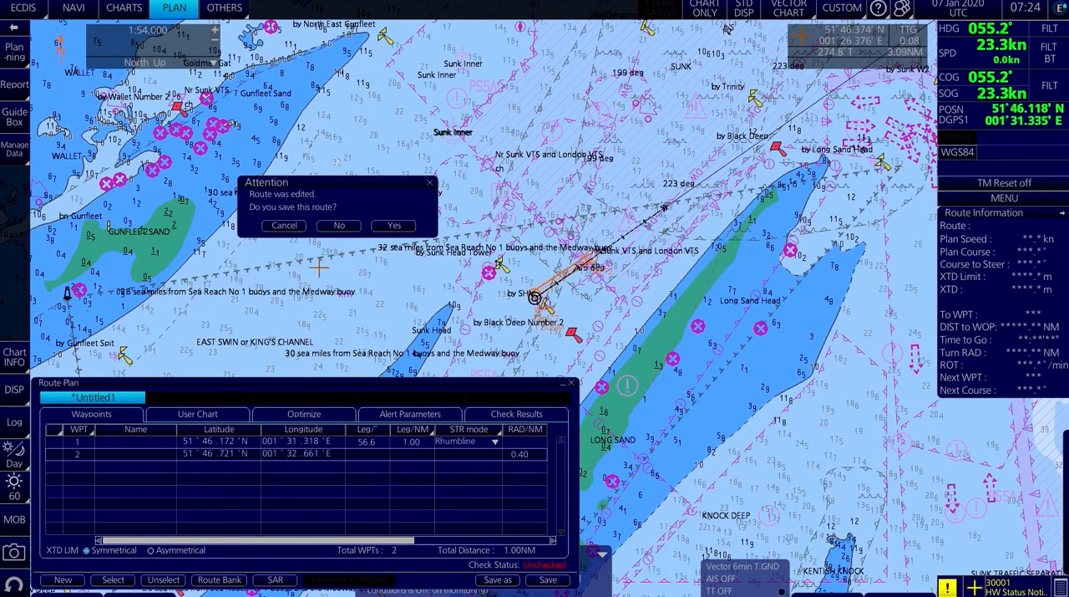
click(338, 225)
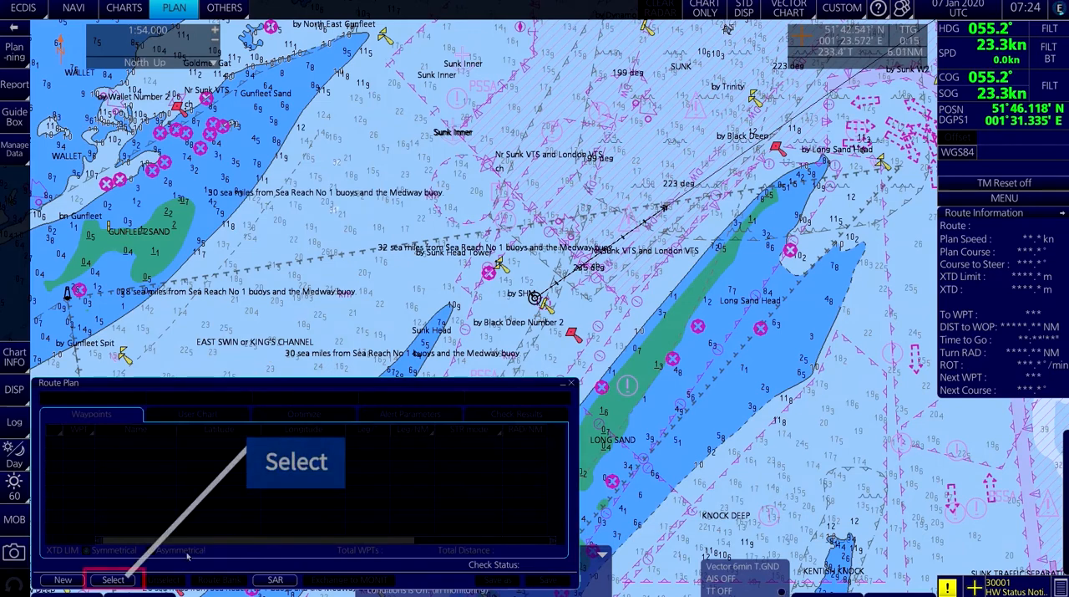
Load the planned route 3wp into the route plan and start saving it as a separate route.
click(114, 580)
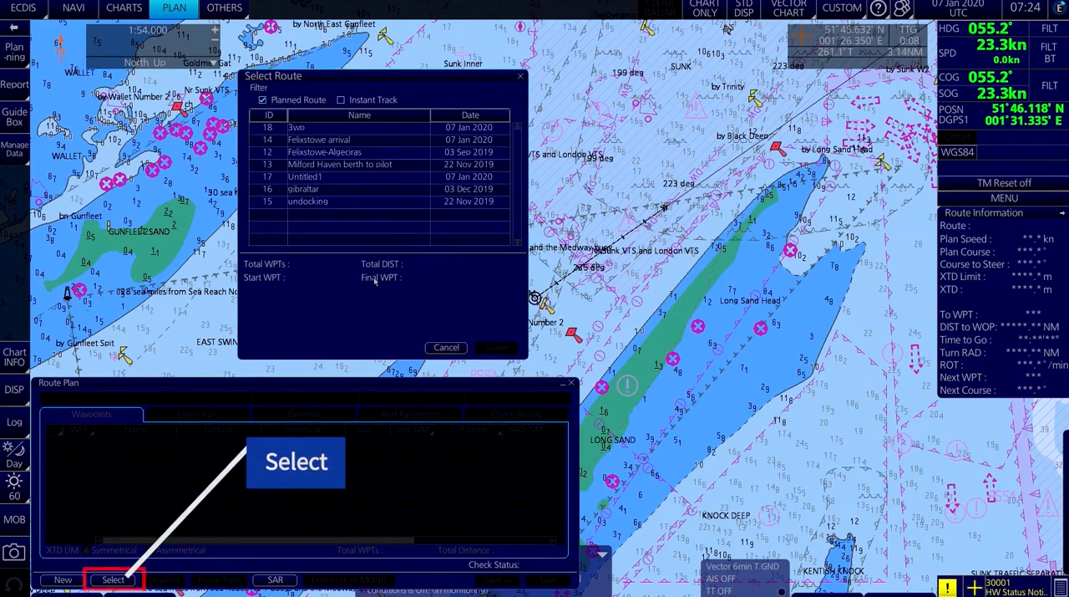
click(332, 129)
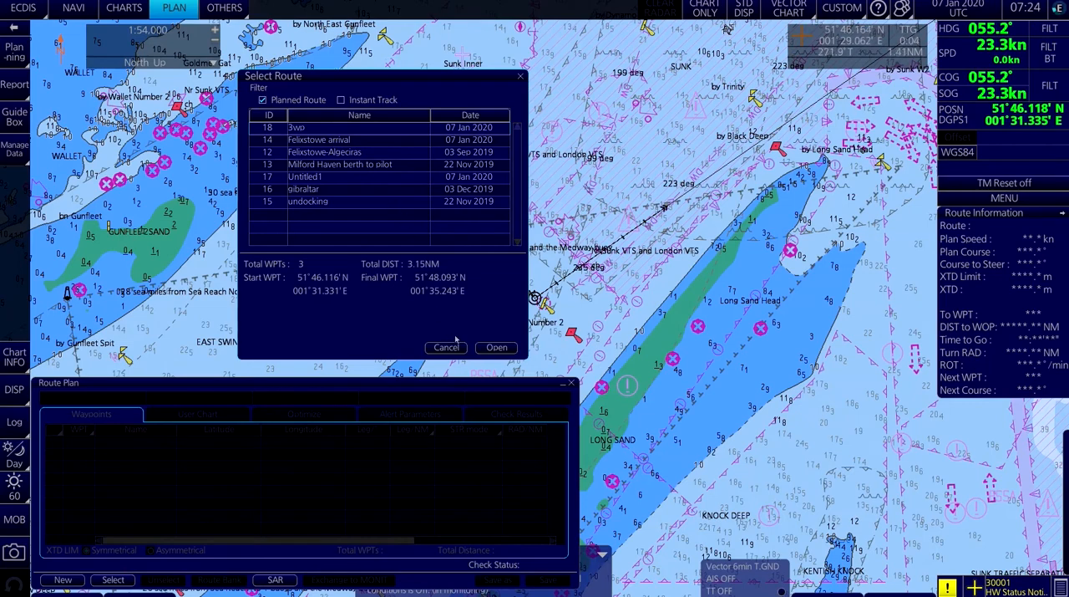
click(496, 346)
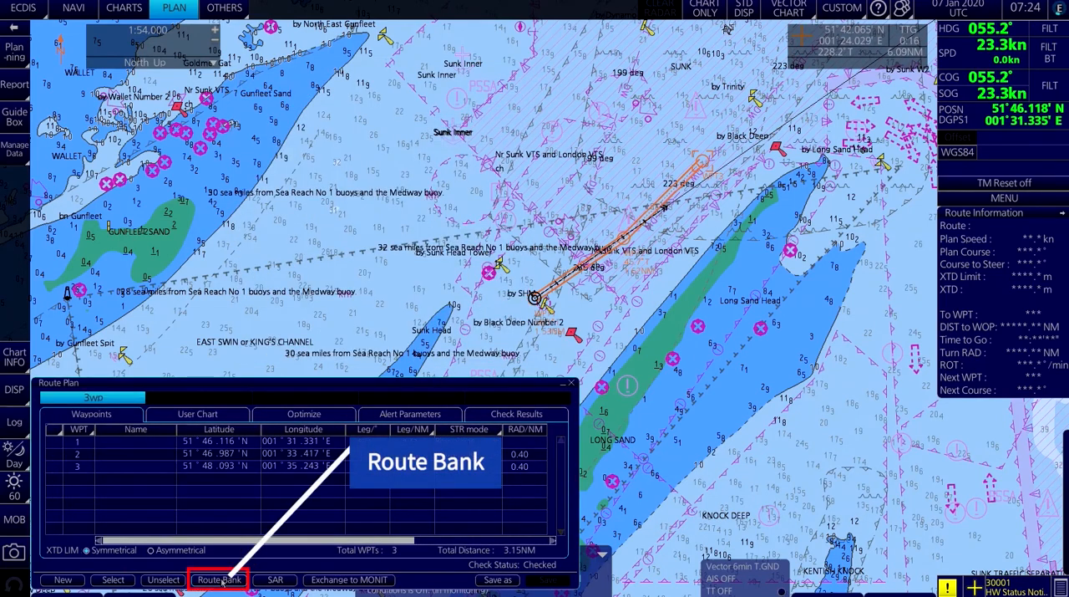
click(496, 579)
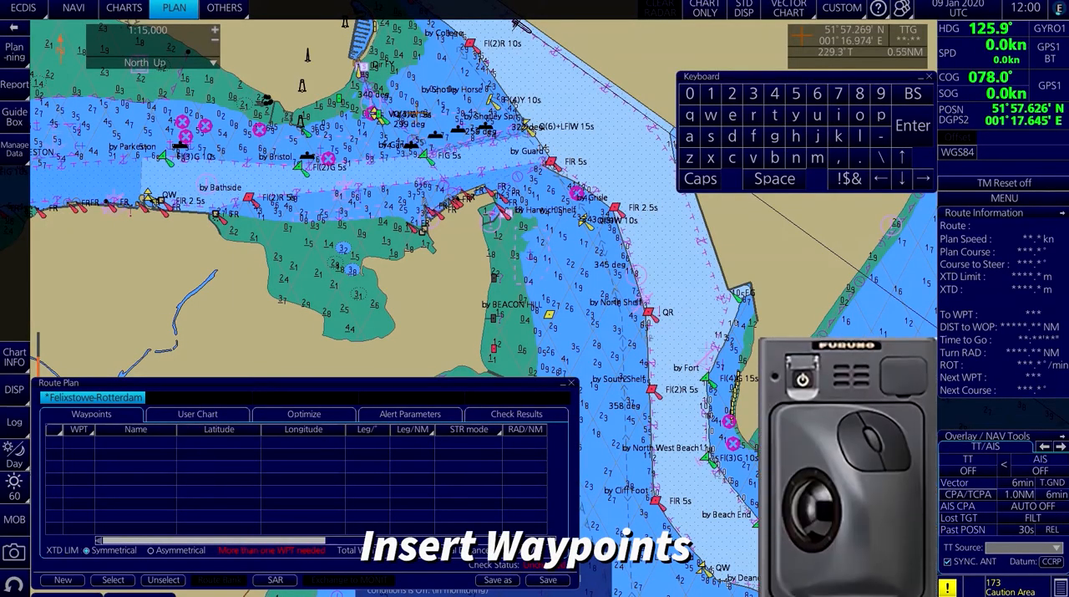
Place the first three Felixstowe-Rotterdam waypoints down the harbour channel at about 51°57.541'N, 51°56.891'N and 51°56.460'N.
click(518, 43)
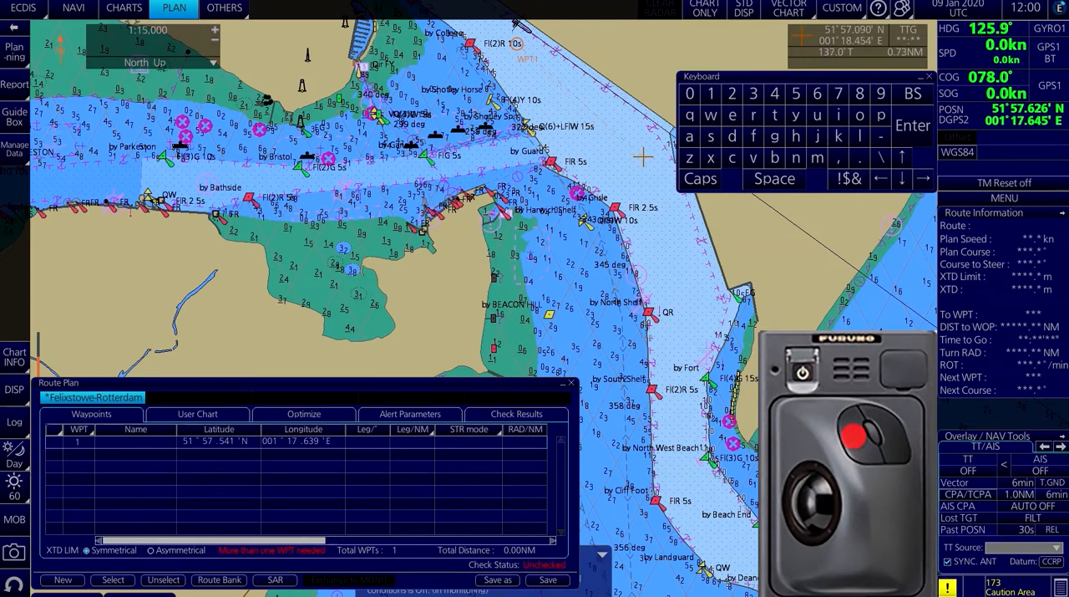
click(616, 206)
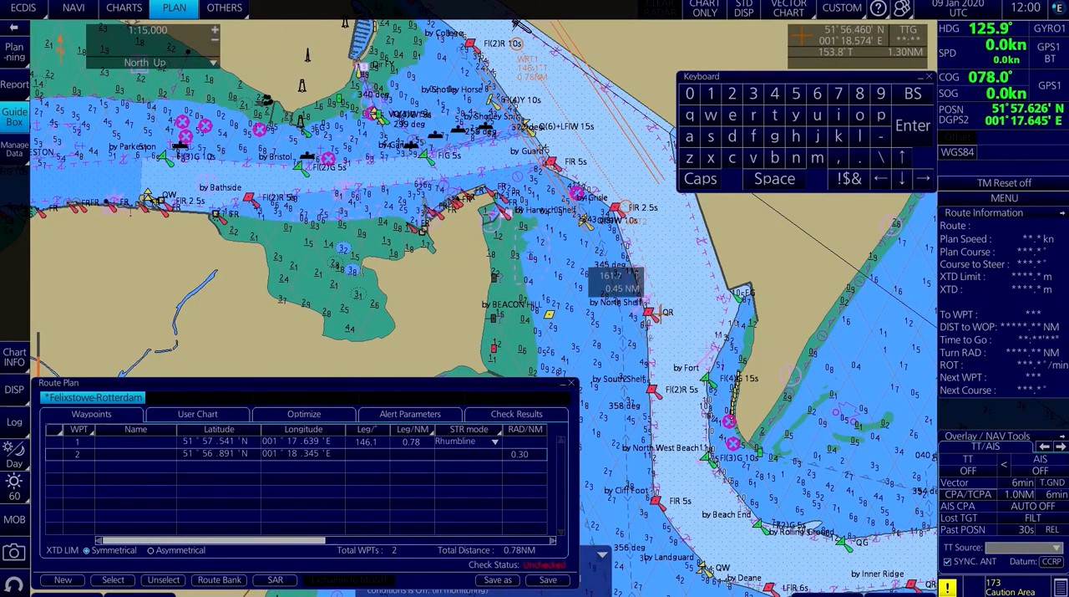
click(659, 312)
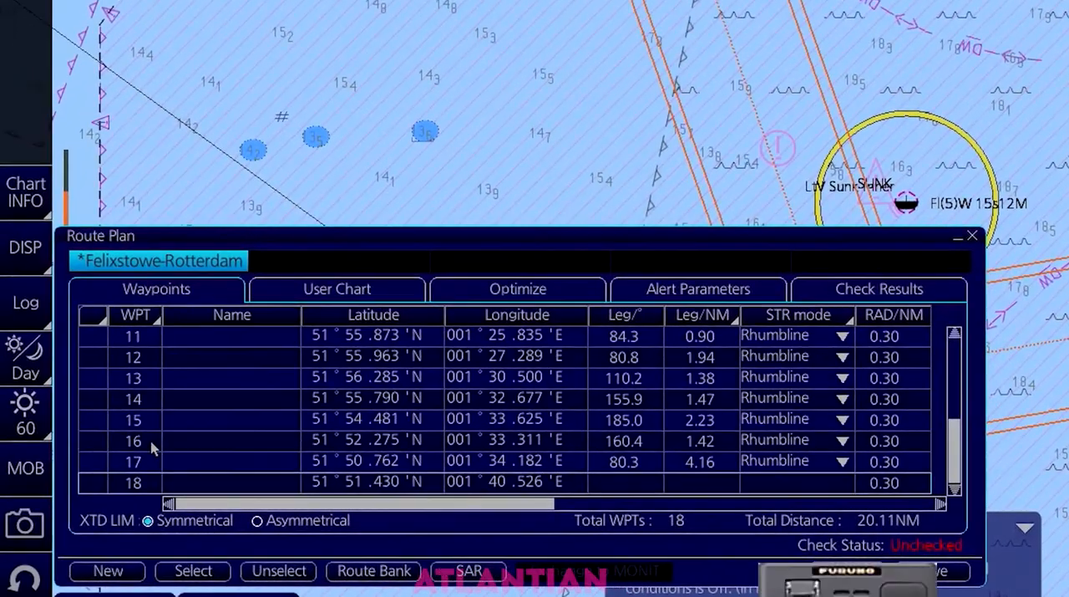
Insert a waypoint after waypoint 16 of the Felixstowe-Rotterdam route.
click(115, 481)
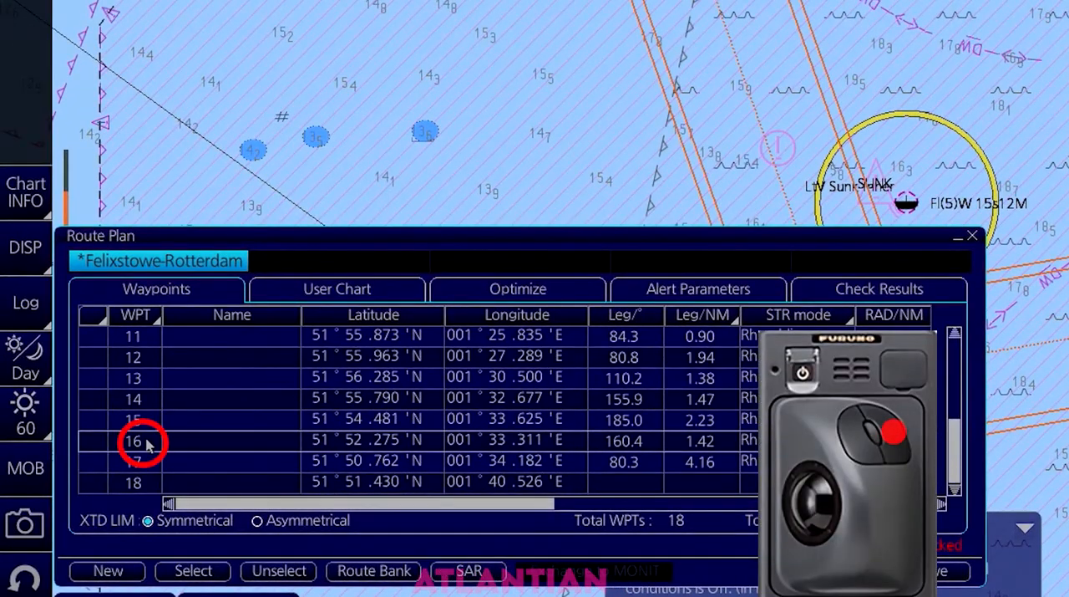
right_click(150, 445)
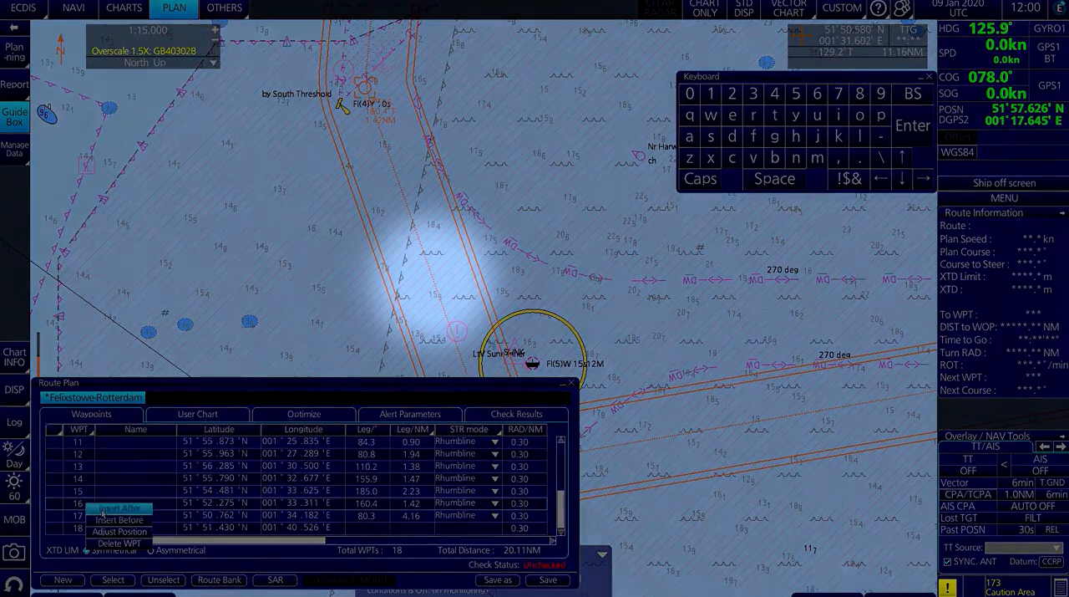
click(94, 508)
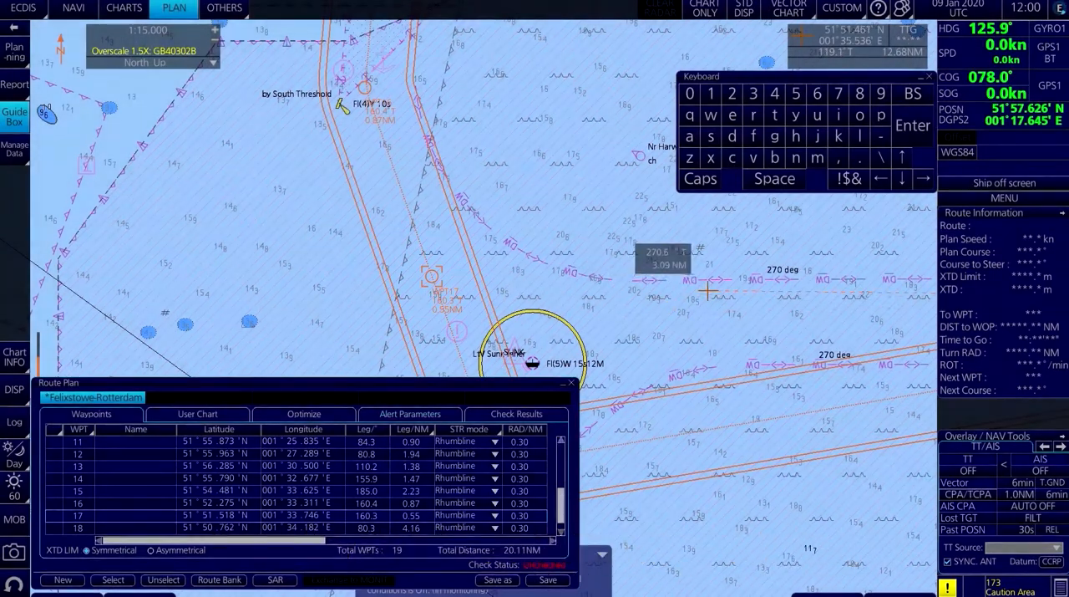
Insert a waypoint before waypoint 19 of the Felixstowe-Rotterdam route.
drag(707, 290, 508, 262)
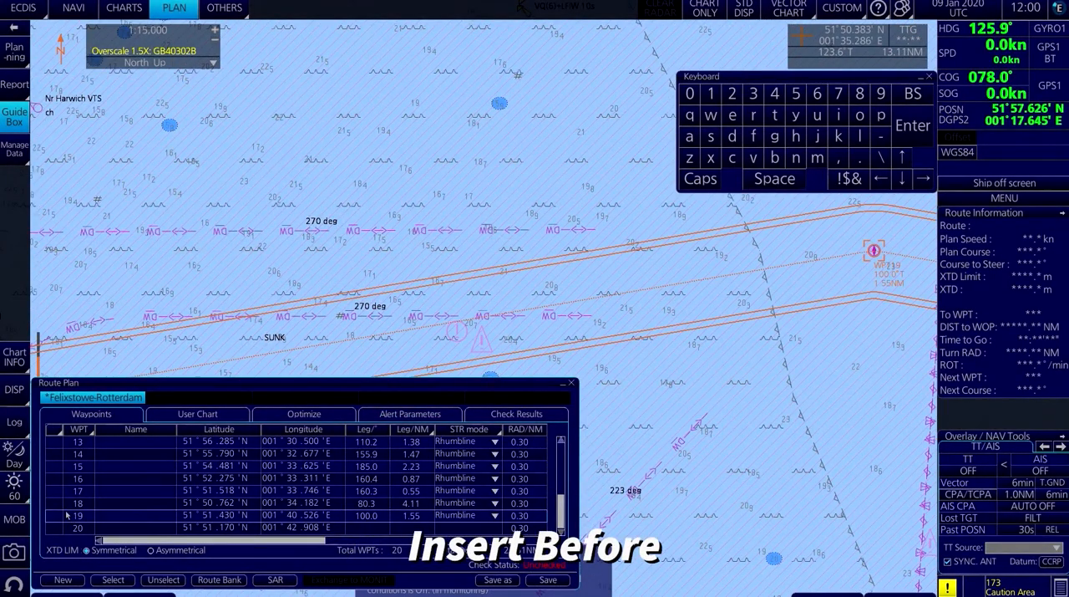
right_click(68, 515)
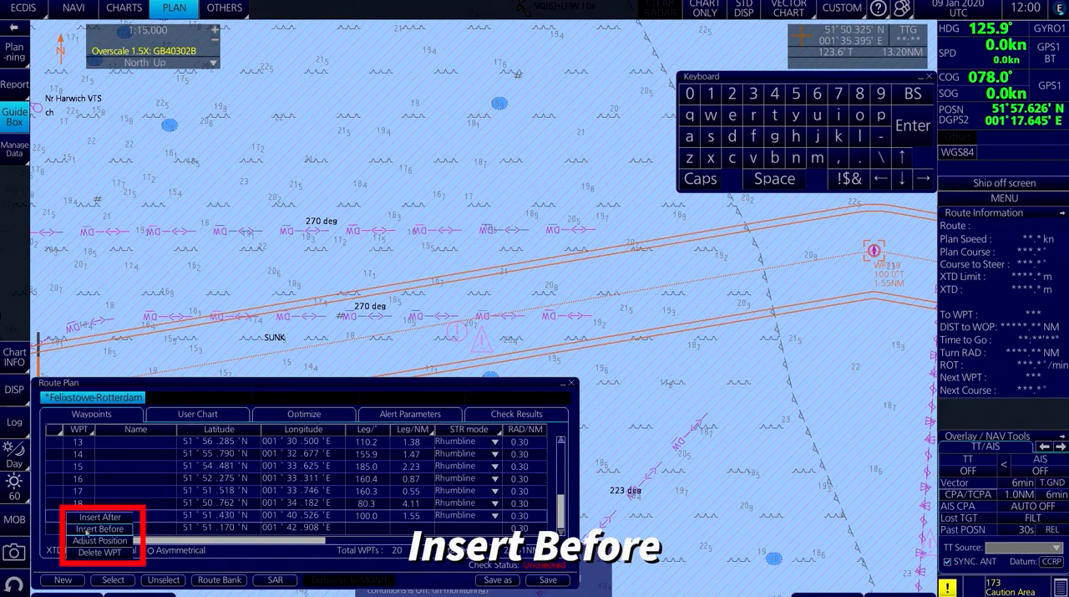
click(100, 529)
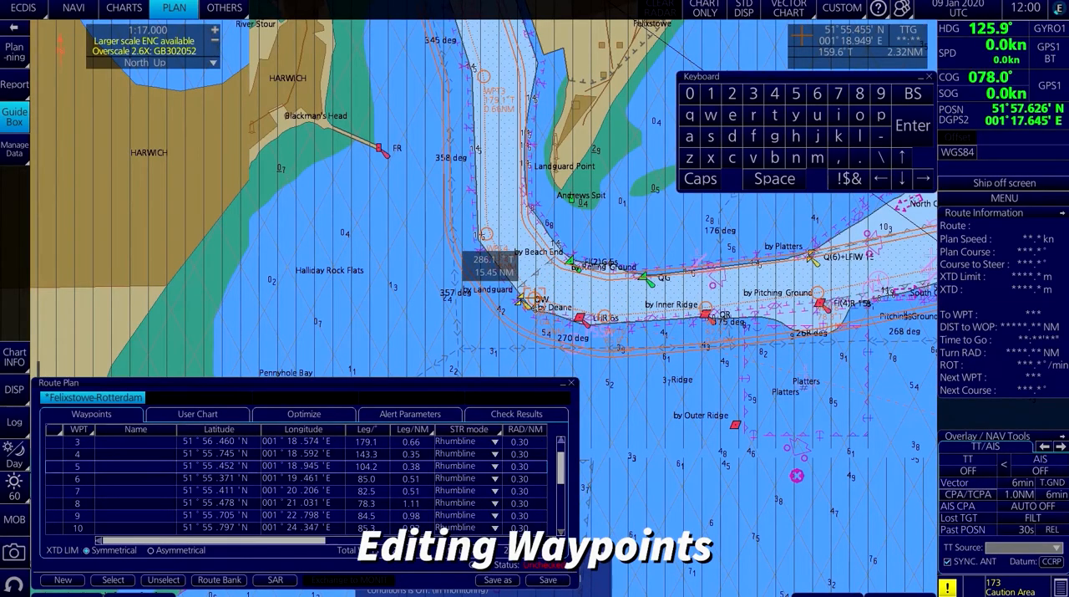
Move waypoint 5 to about 51°55.480'N 001°19.015'E and waypoint 4 to about 51°55.744'N 001°18.681'E on the chart.
drag(534, 298, 544, 293)
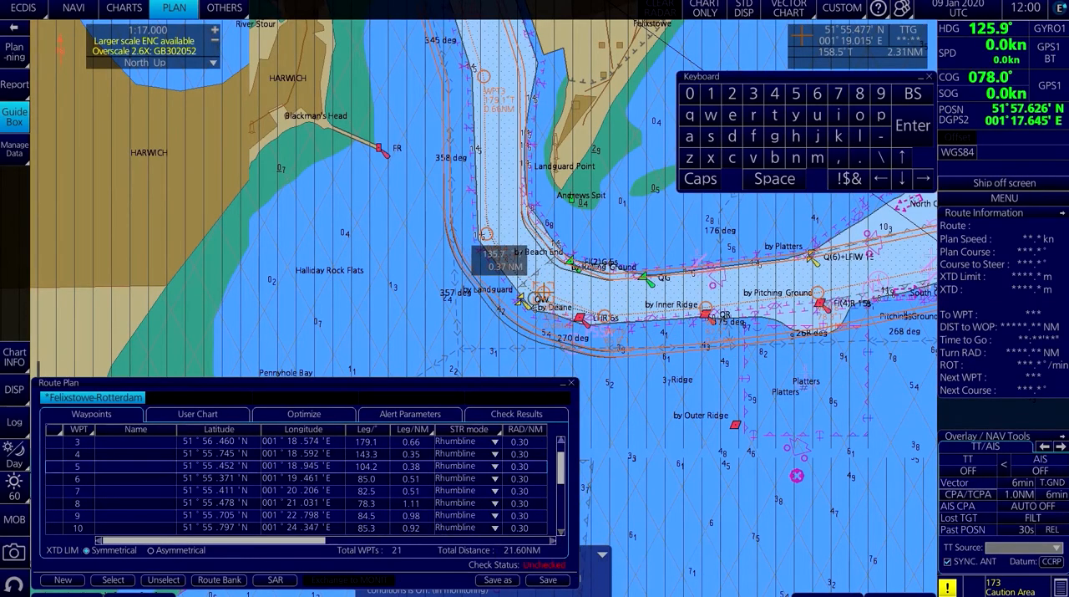
drag(489, 235, 499, 234)
drag(498, 234, 499, 234)
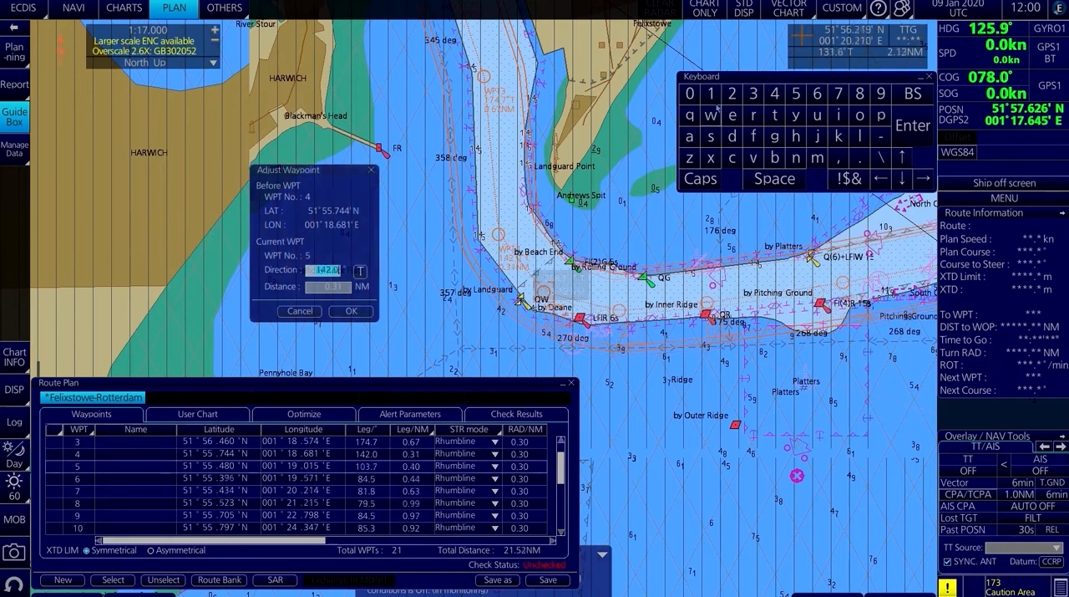
Adjust waypoint 5 to a direction of 143.0° and a distance of 0.35 NM from waypoint 4.
click(711, 94)
click(775, 94)
click(753, 93)
click(914, 126)
click(690, 93)
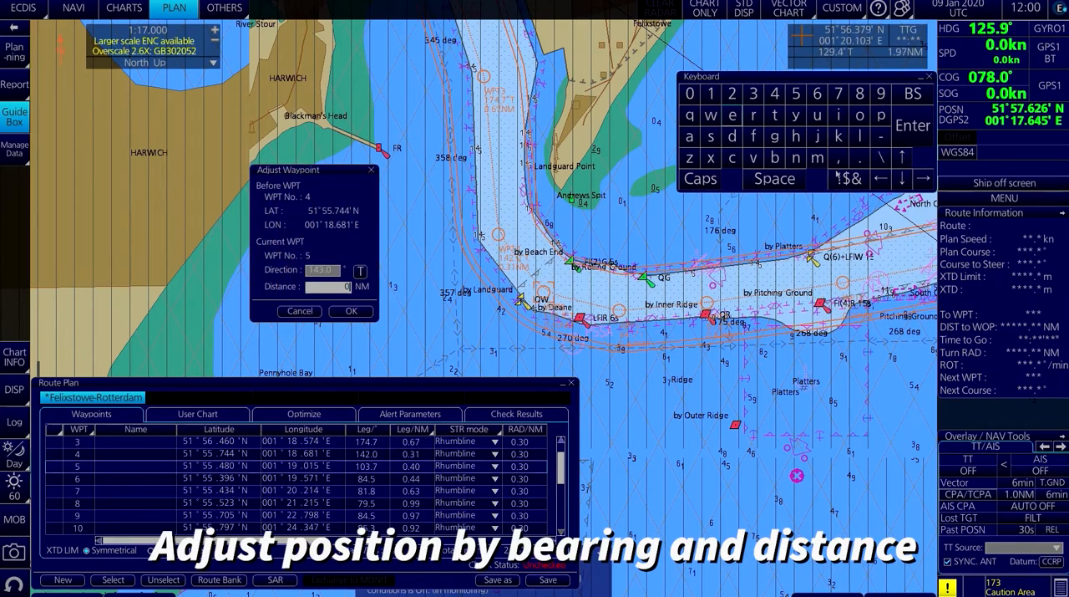
click(860, 157)
click(774, 93)
click(913, 125)
click(351, 310)
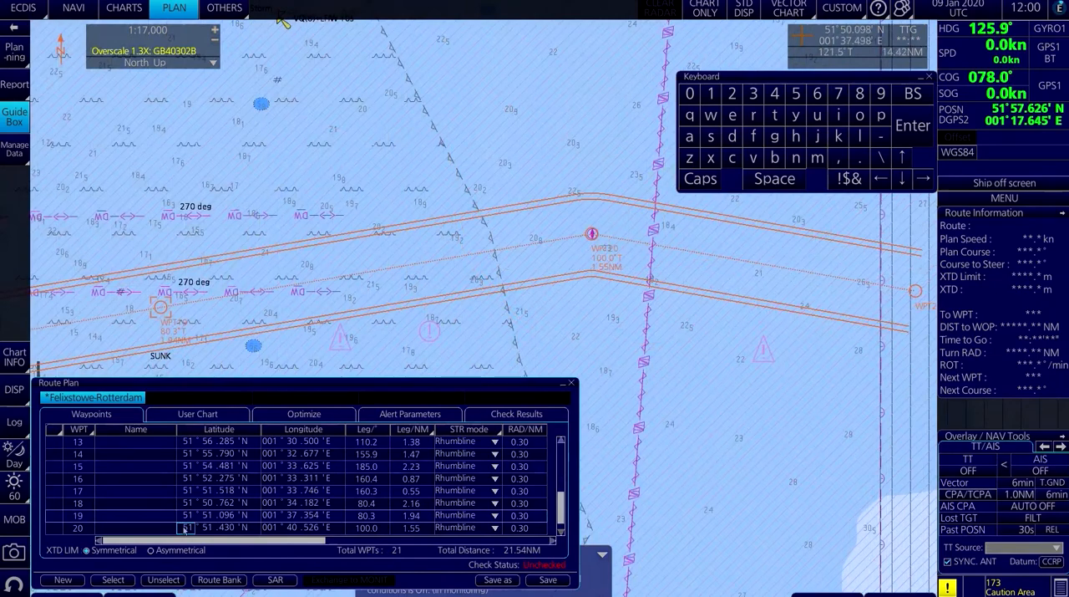
Edit the latitude minutes of waypoint 20 in the waypoint list.
click(219, 528)
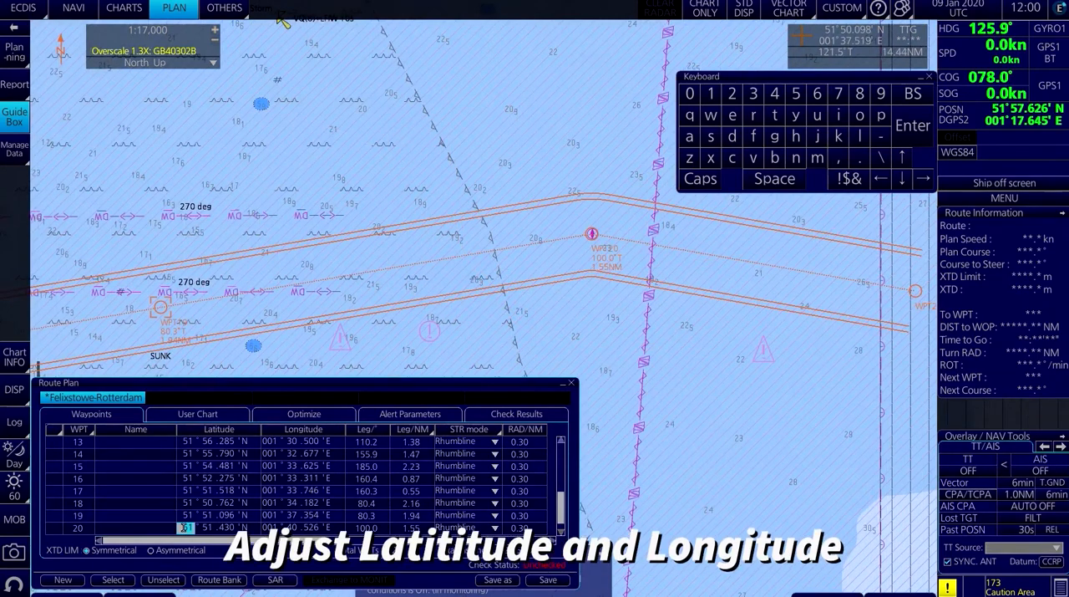
click(690, 94)
click(913, 125)
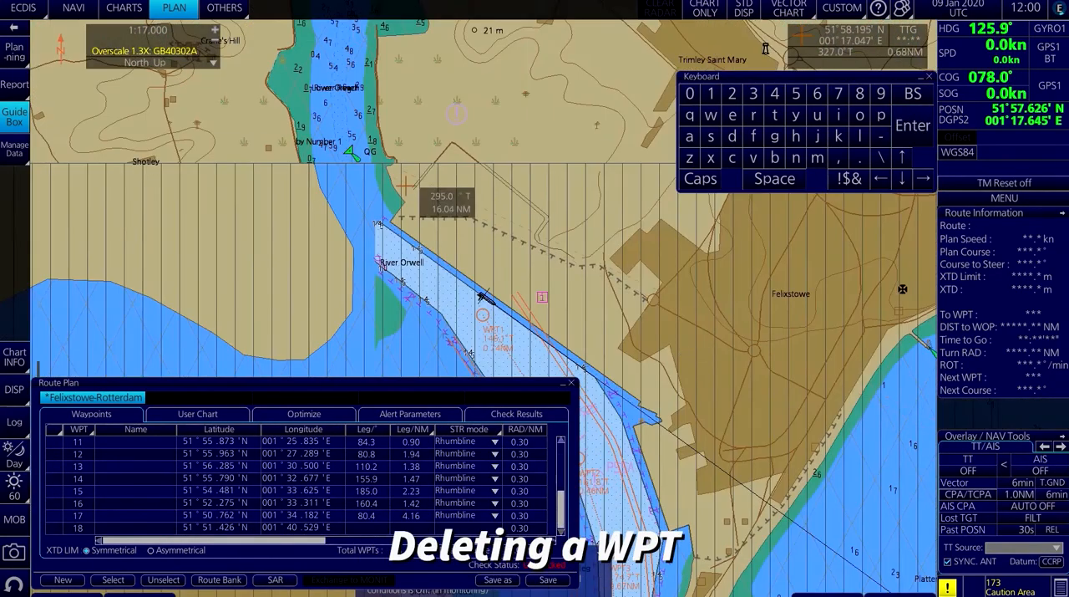
Delete waypoint 3 directly on the chart, in the channel east of Harwich.
drag(459, 291, 433, 192)
drag(473, 309, 481, 267)
drag(449, 302, 450, 213)
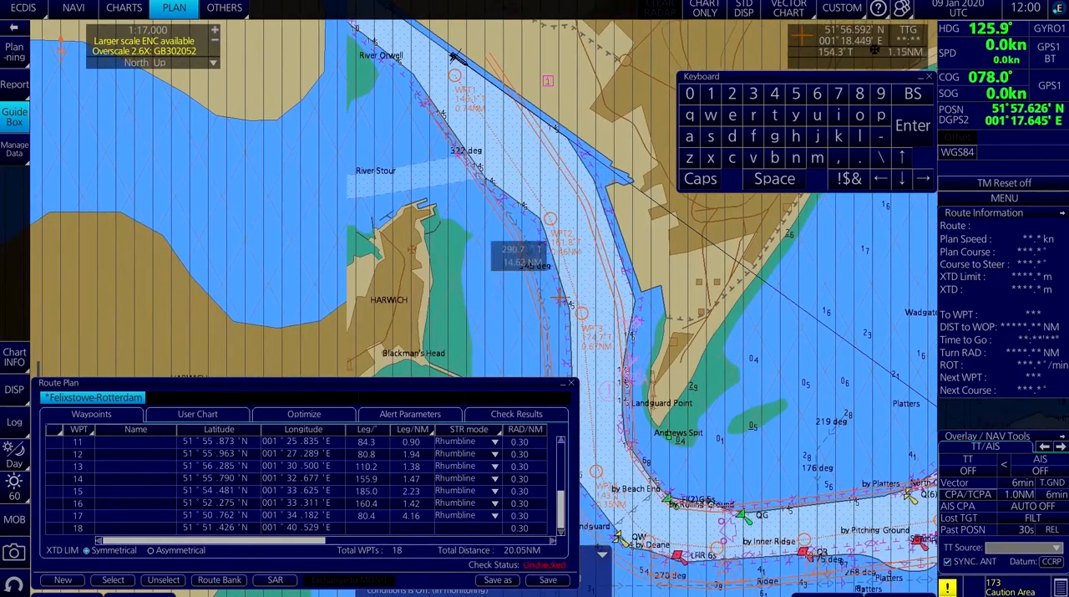
drag(564, 292, 560, 253)
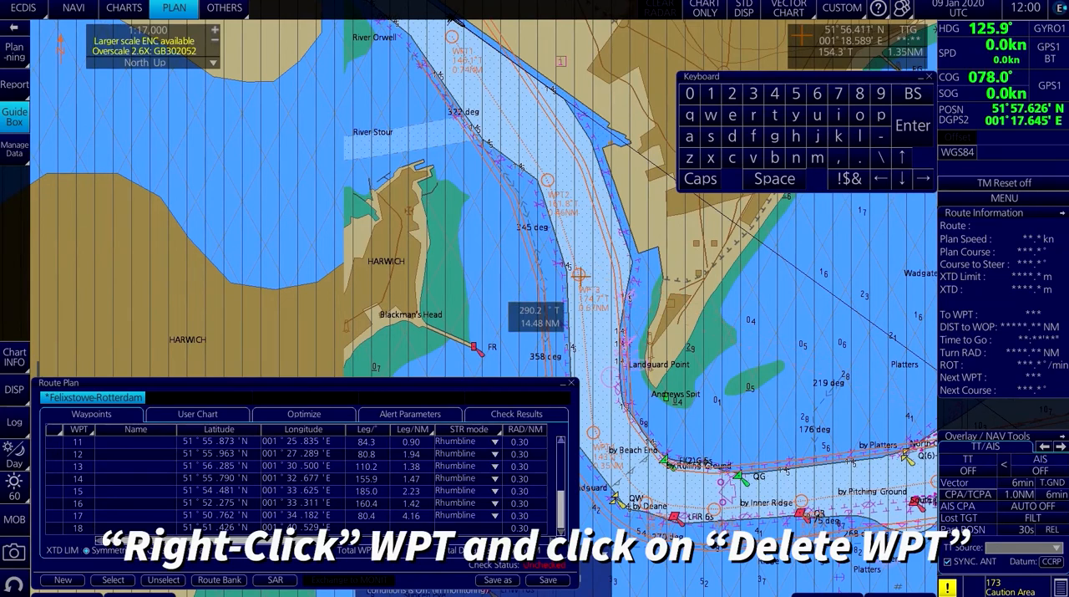
right_click(578, 274)
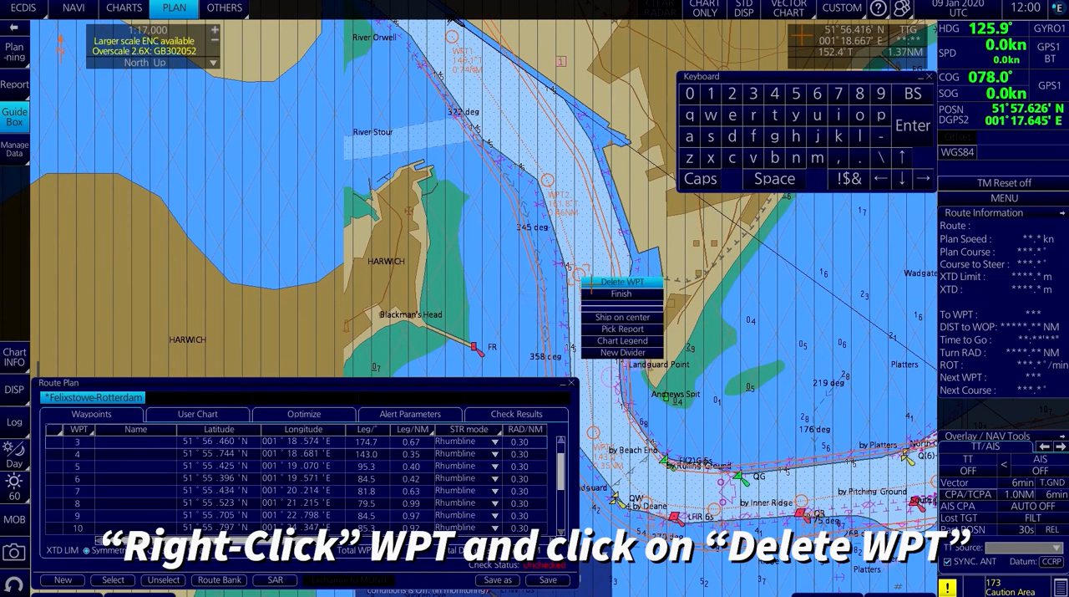
click(591, 285)
Delete waypoint 4 from the route's waypoint list.
drag(588, 311, 613, 183)
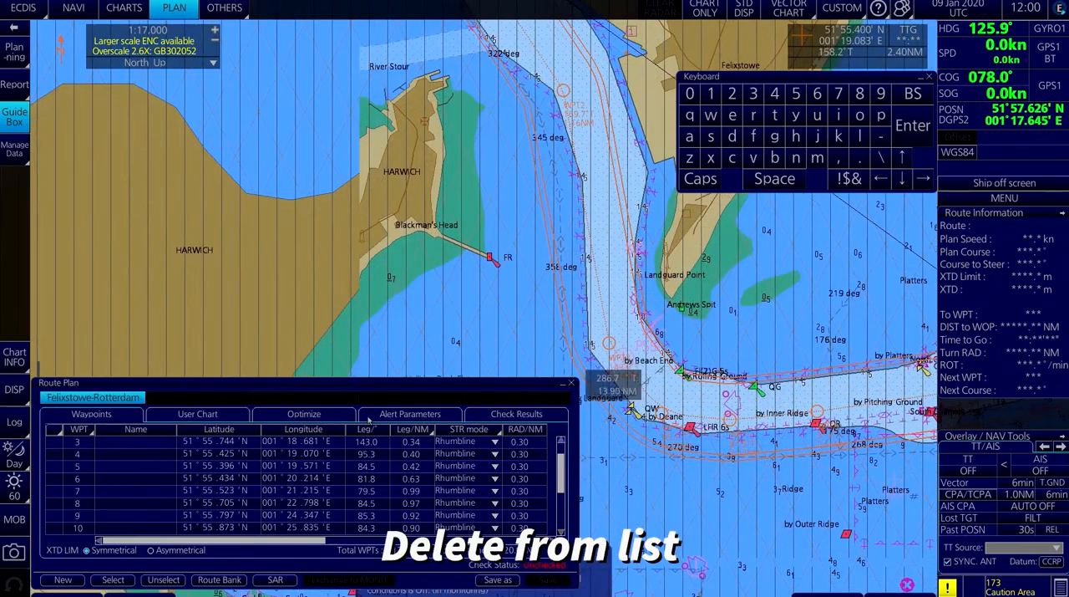
click(86, 455)
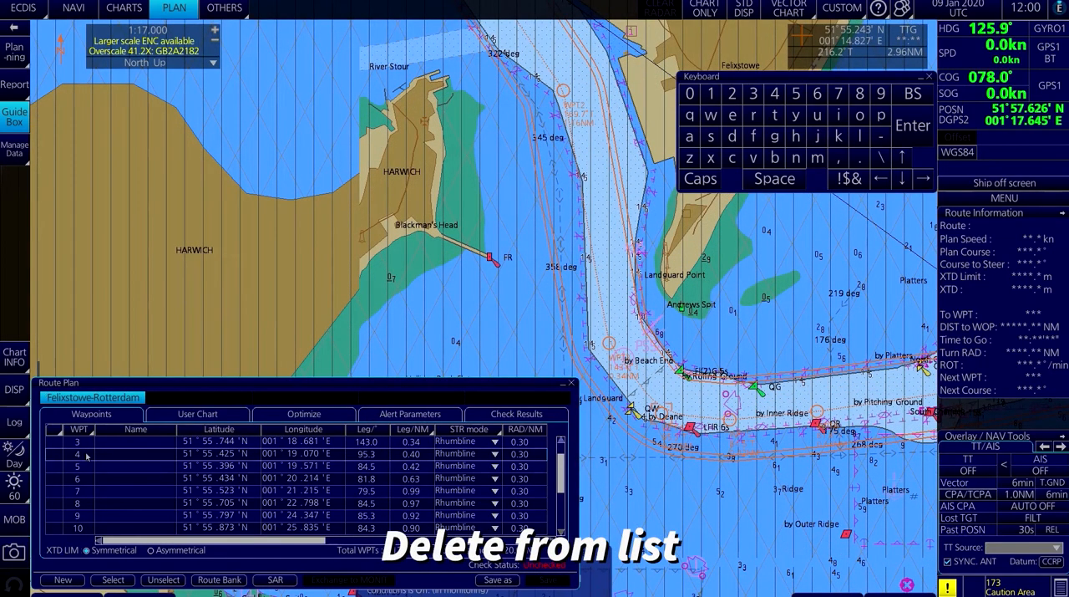
right_click(86, 455)
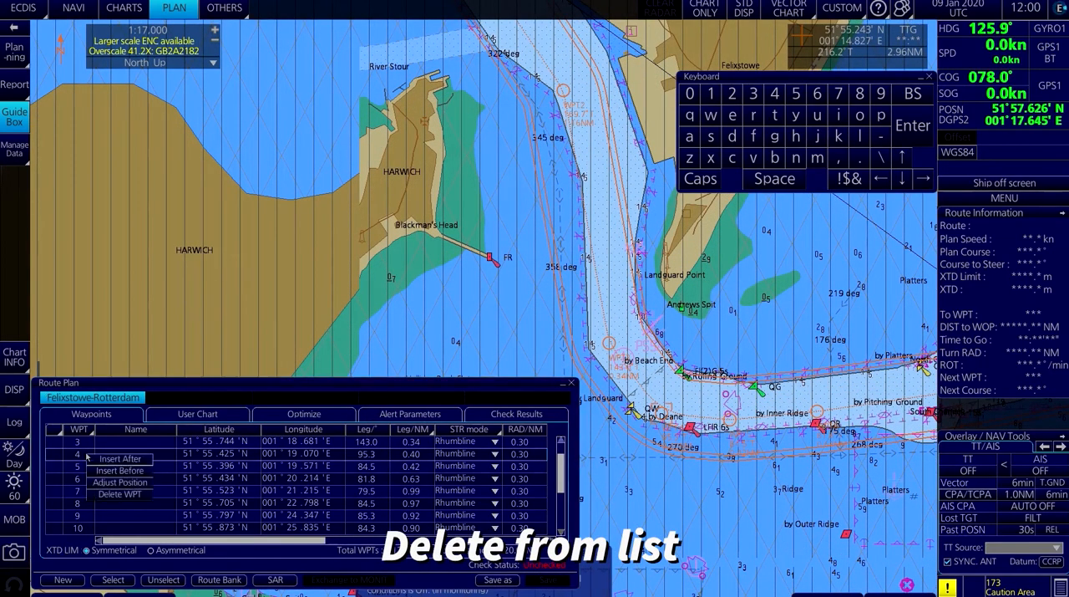
click(102, 494)
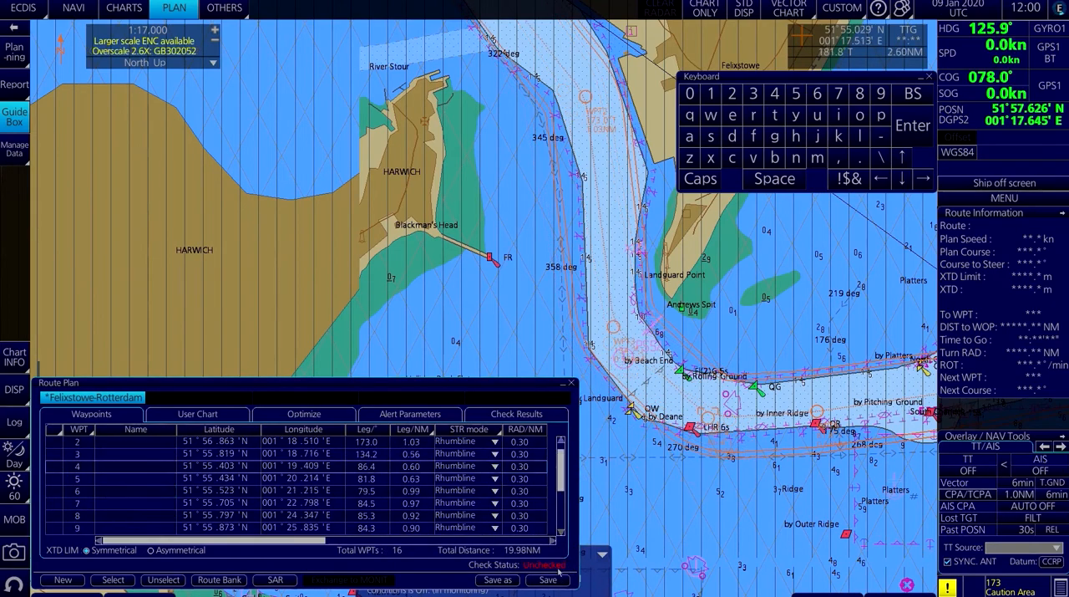
Save the Felixstowe-Rotterdam route and finish route planning on the chart.
click(567, 577)
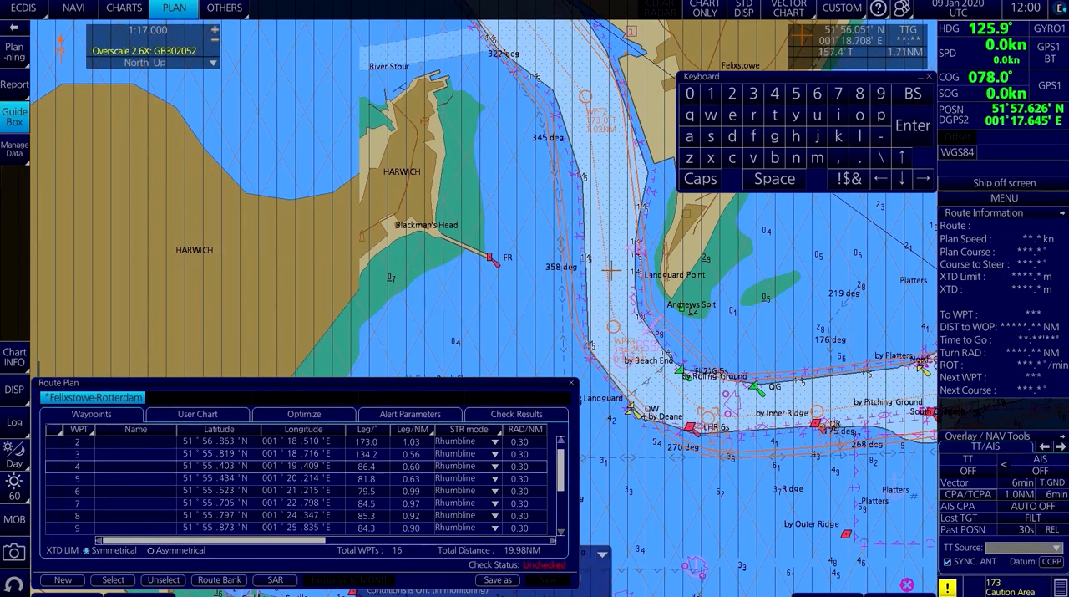
right_click(609, 268)
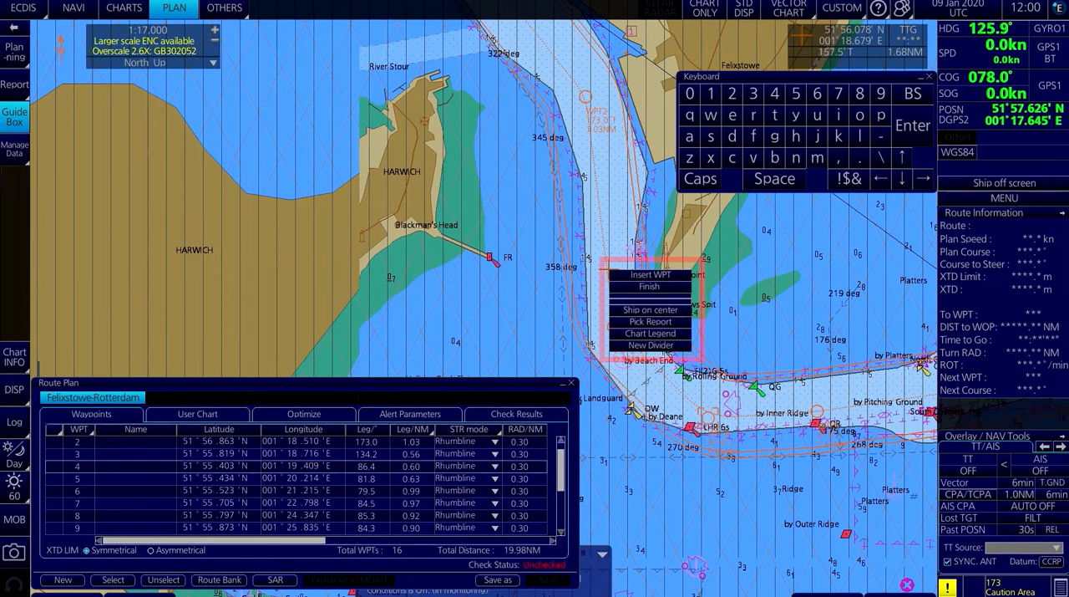
click(624, 288)
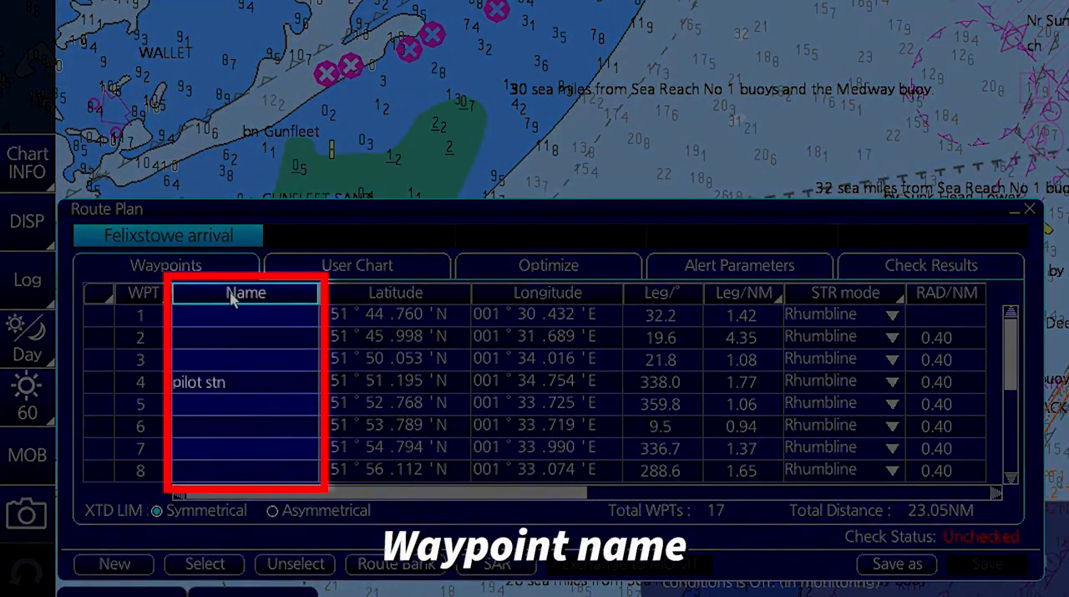
Examine the waypoint name, position, steering mode and XTD limit columns of the Felixstowe arrival route.
click(234, 380)
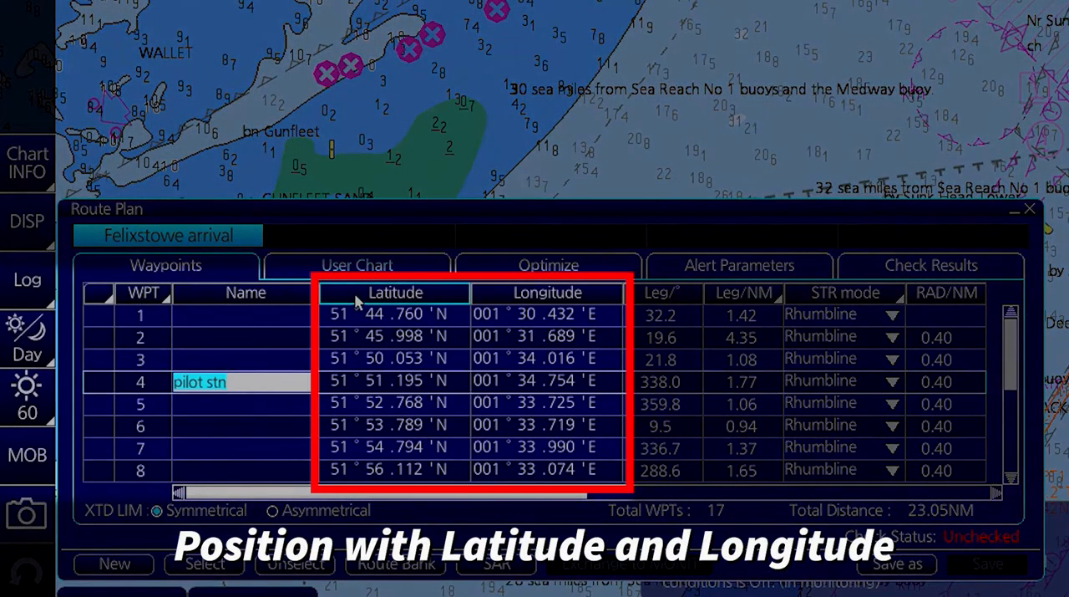
click(358, 301)
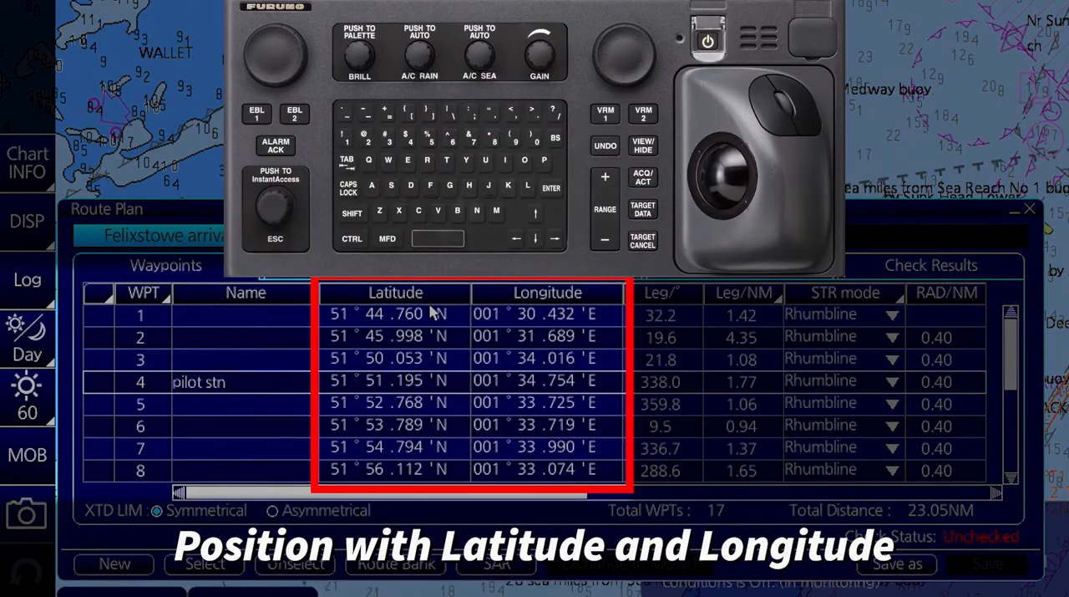
click(413, 318)
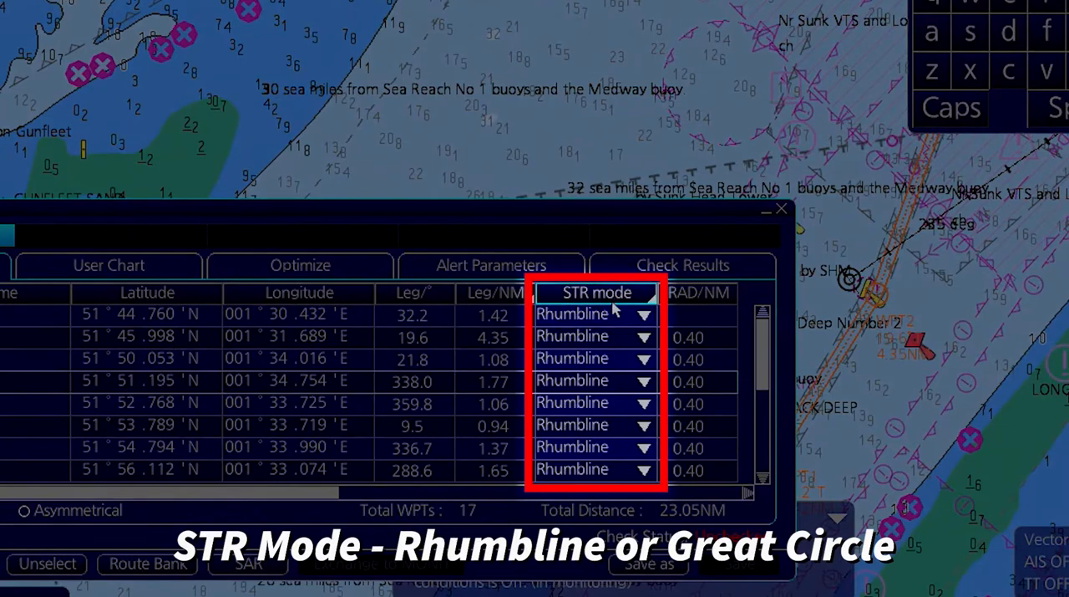
click(644, 316)
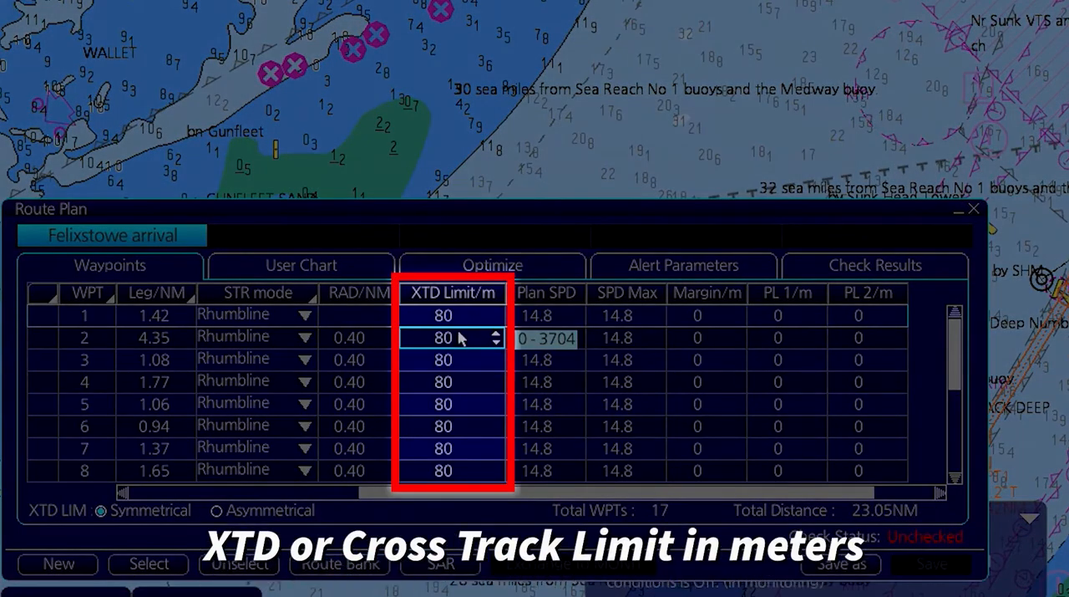
click(467, 318)
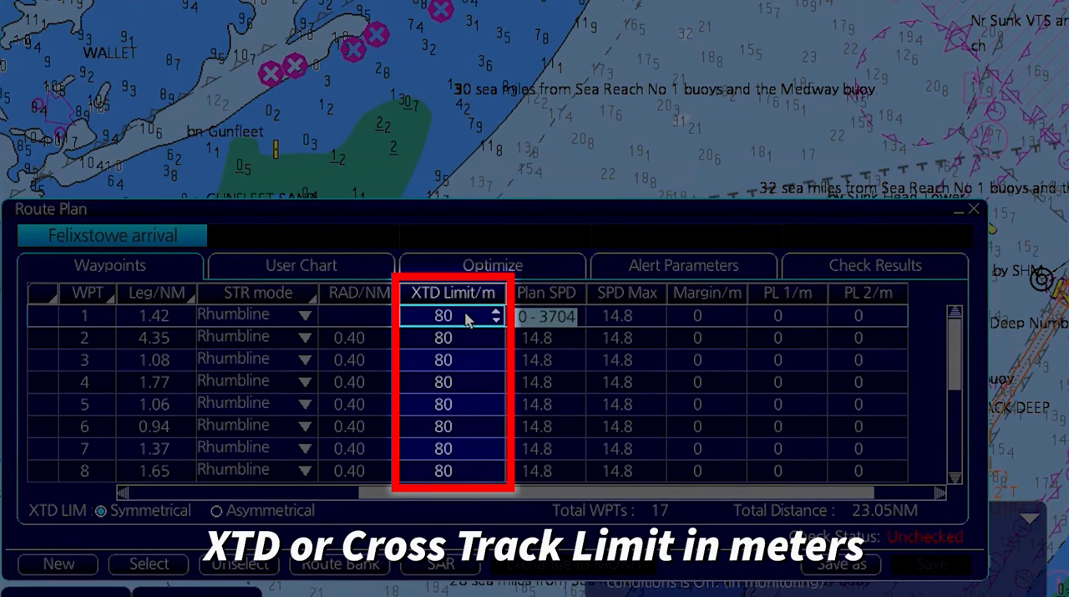
click(412, 360)
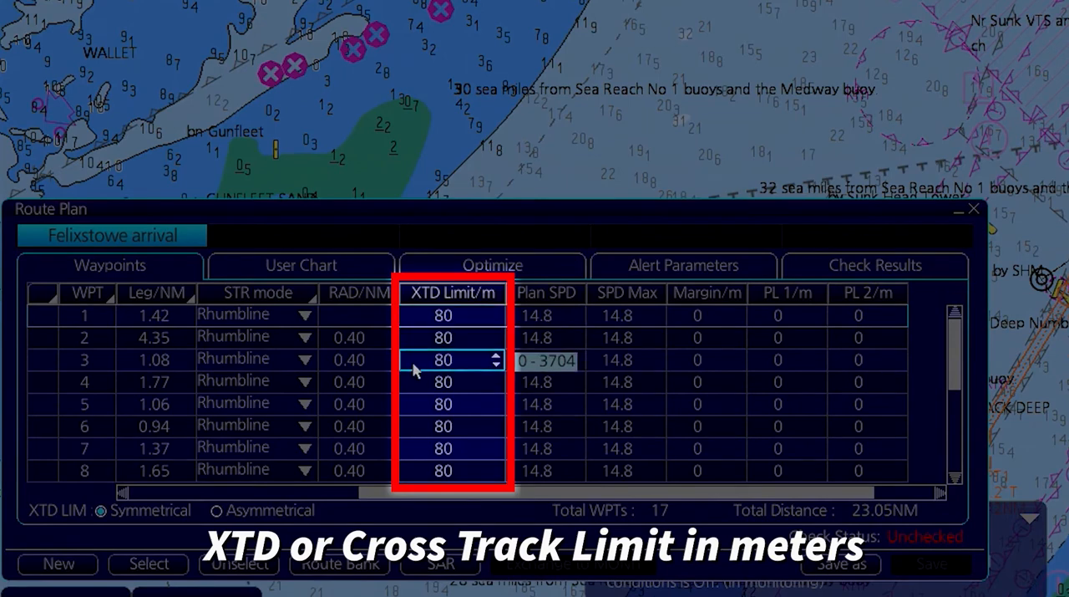
click(420, 377)
click(413, 404)
click(402, 426)
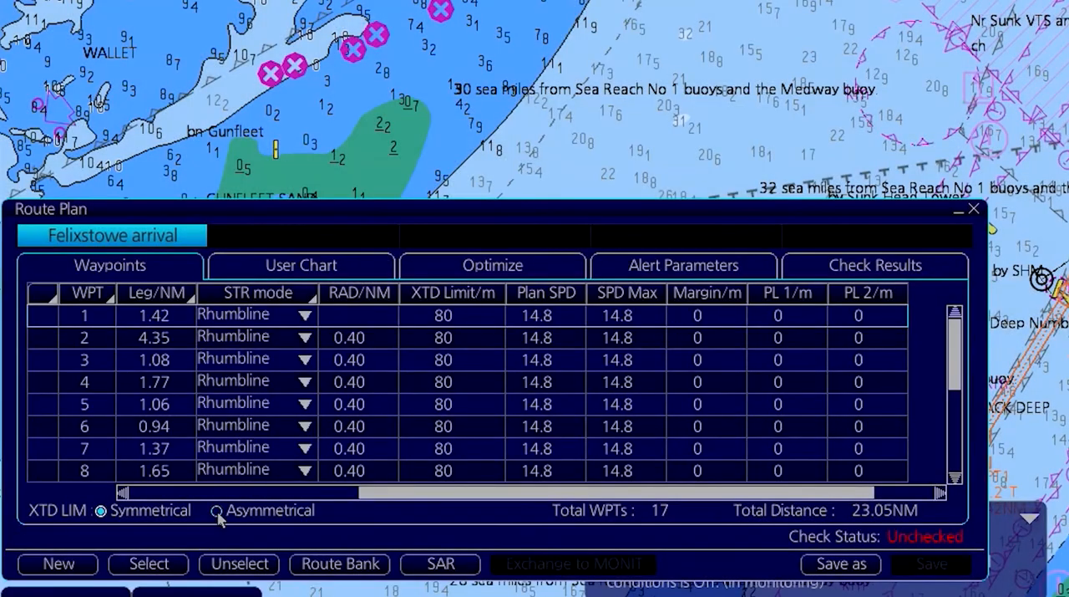
Switch the XTD limits to asymmetrical to view the port and starboard columns, and return them to symmetrical.
click(217, 512)
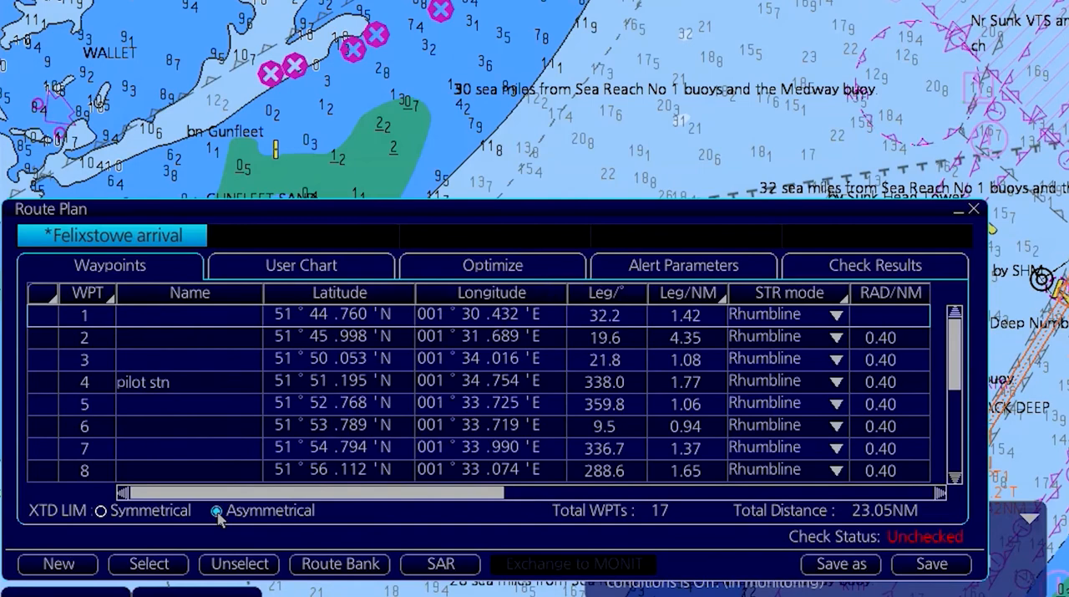
click(941, 493)
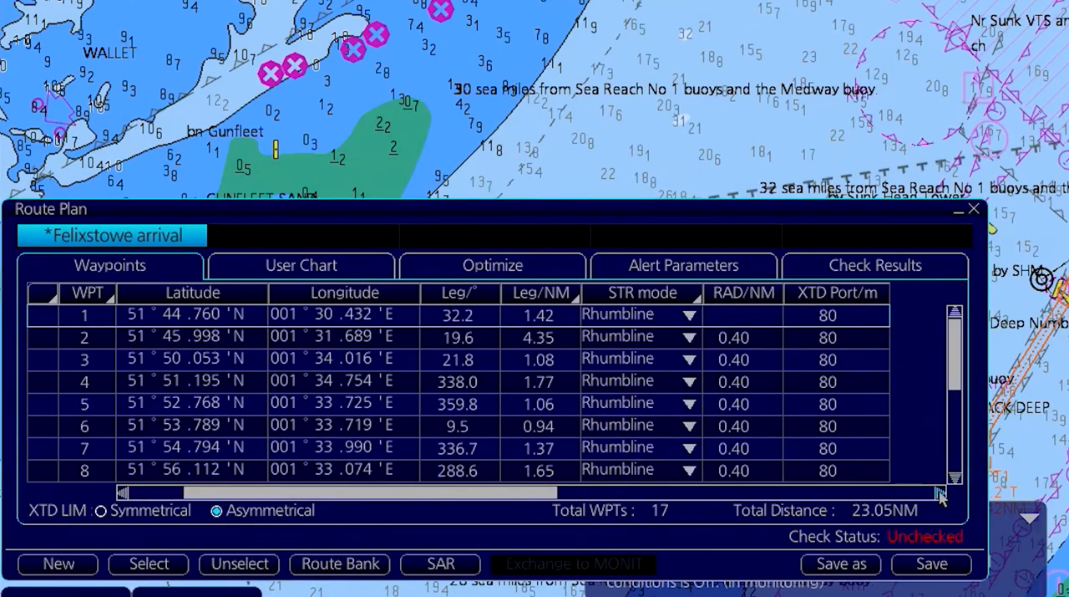
click(941, 493)
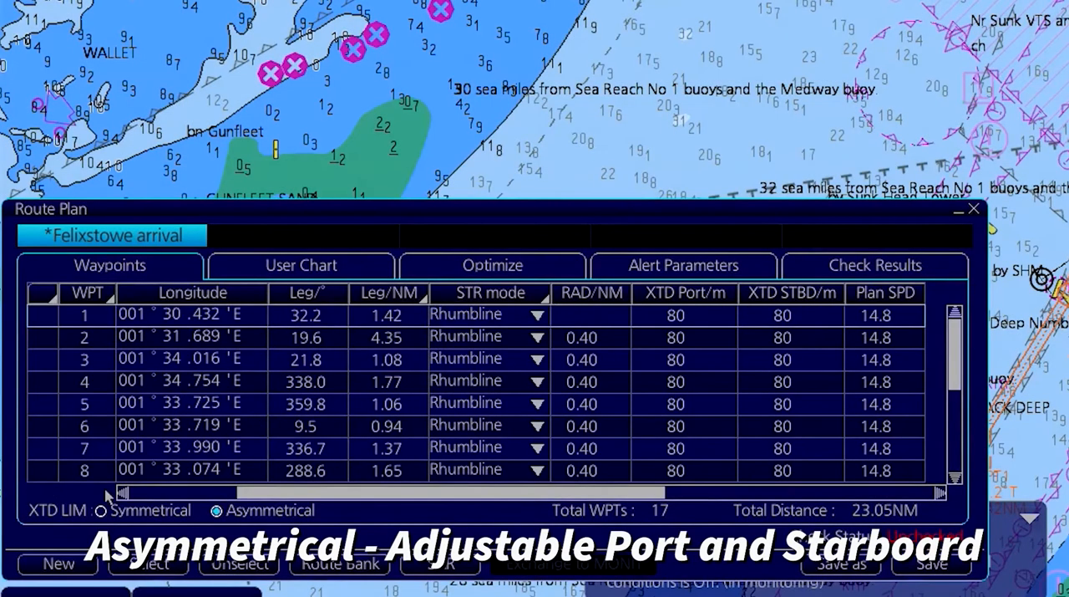
click(101, 511)
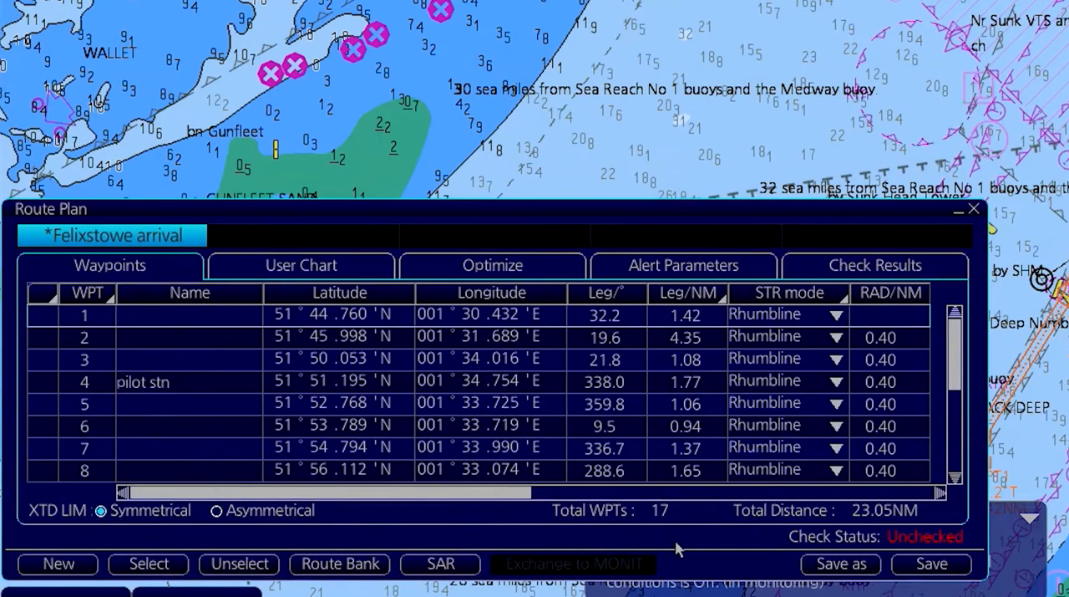
Examine the planned speed, maximum speed, safety margin, PL 1, PL 2 and local time columns of the waypoint list.
click(936, 495)
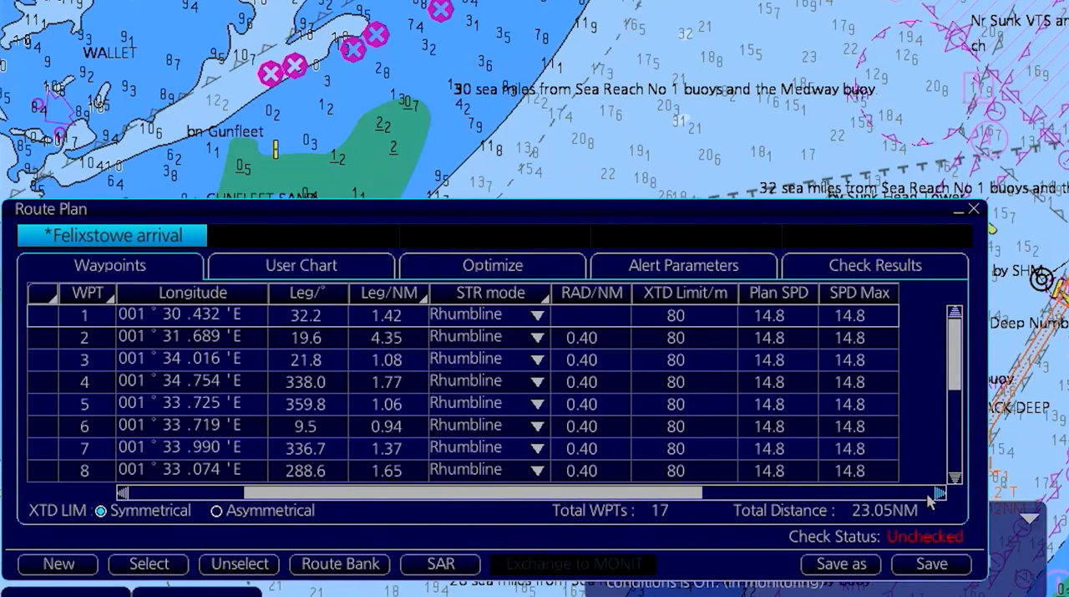
click(937, 494)
click(938, 494)
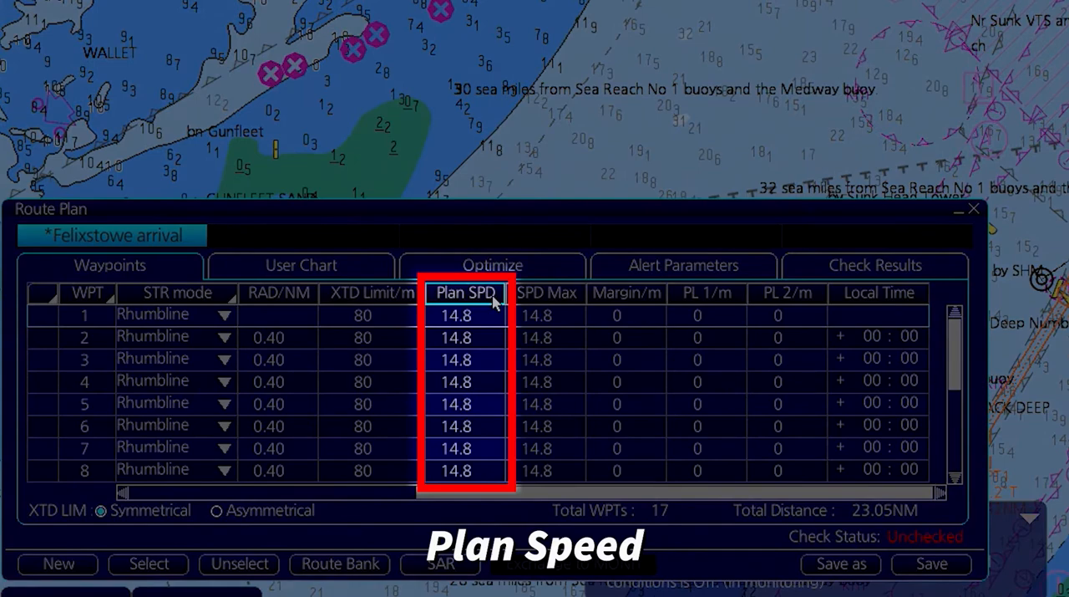
click(548, 297)
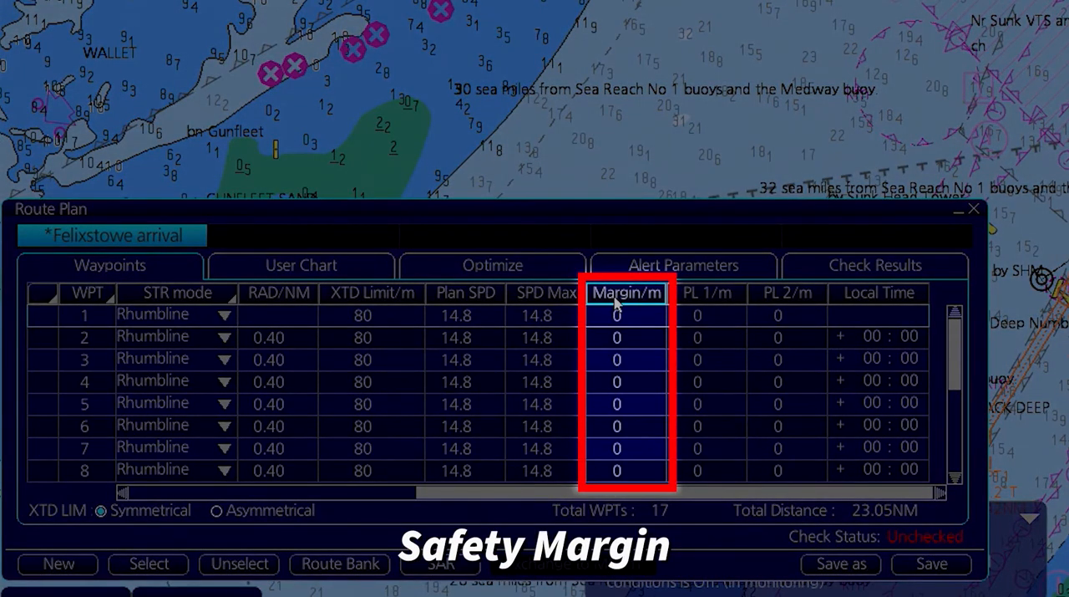
click(619, 317)
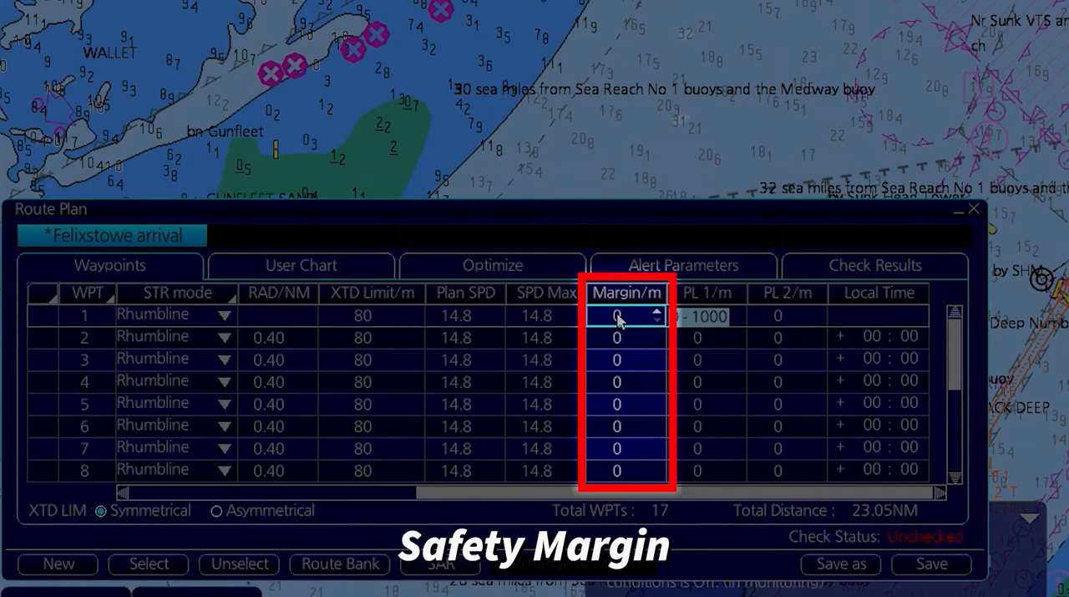
click(698, 316)
key(Return)
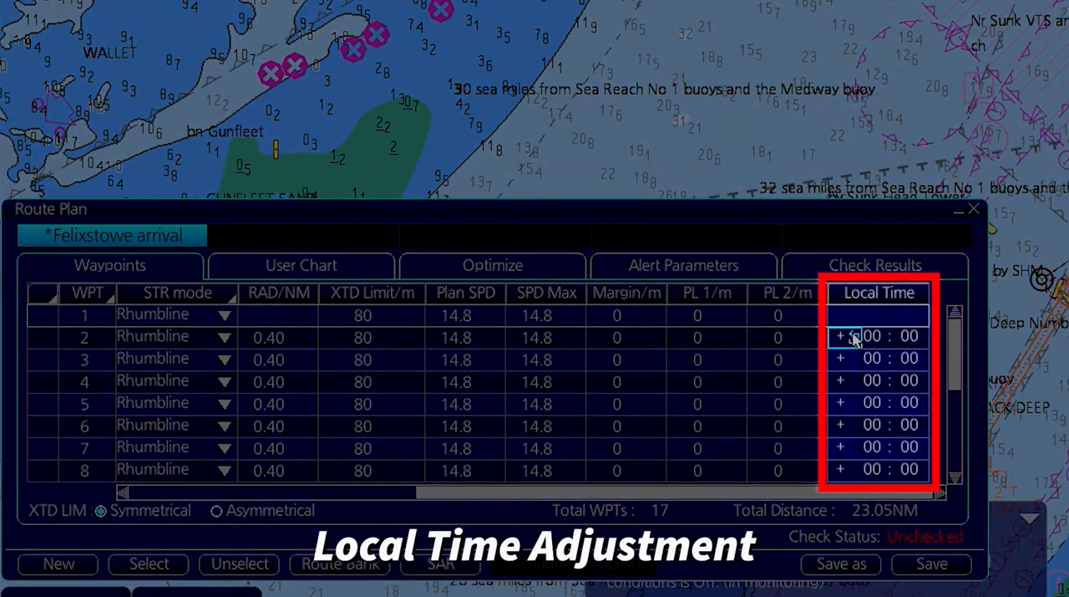
click(854, 337)
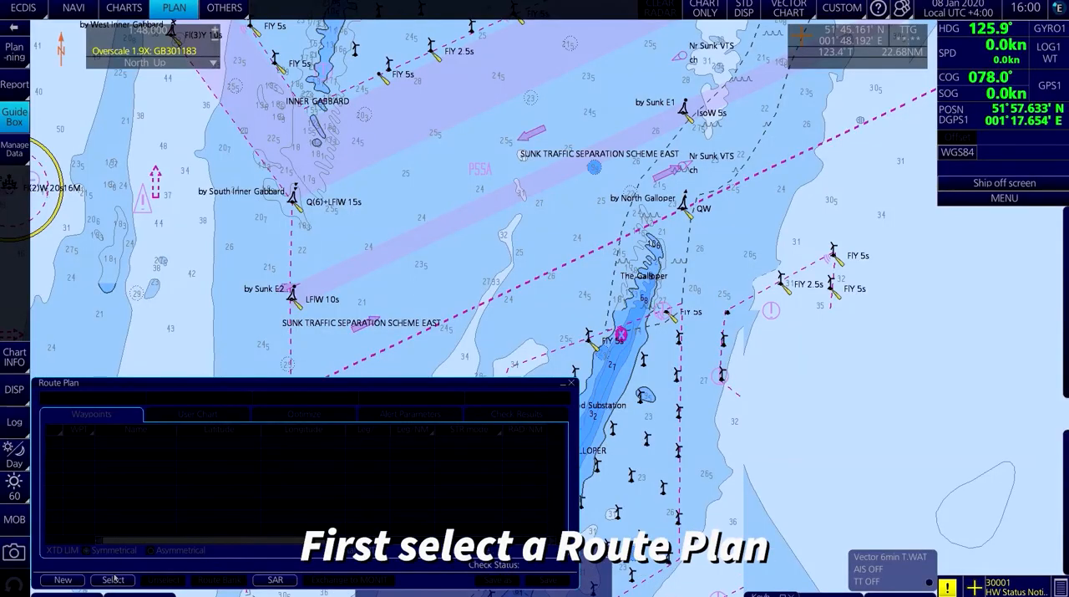
Open the planned route "link" from the stored routes.
click(112, 579)
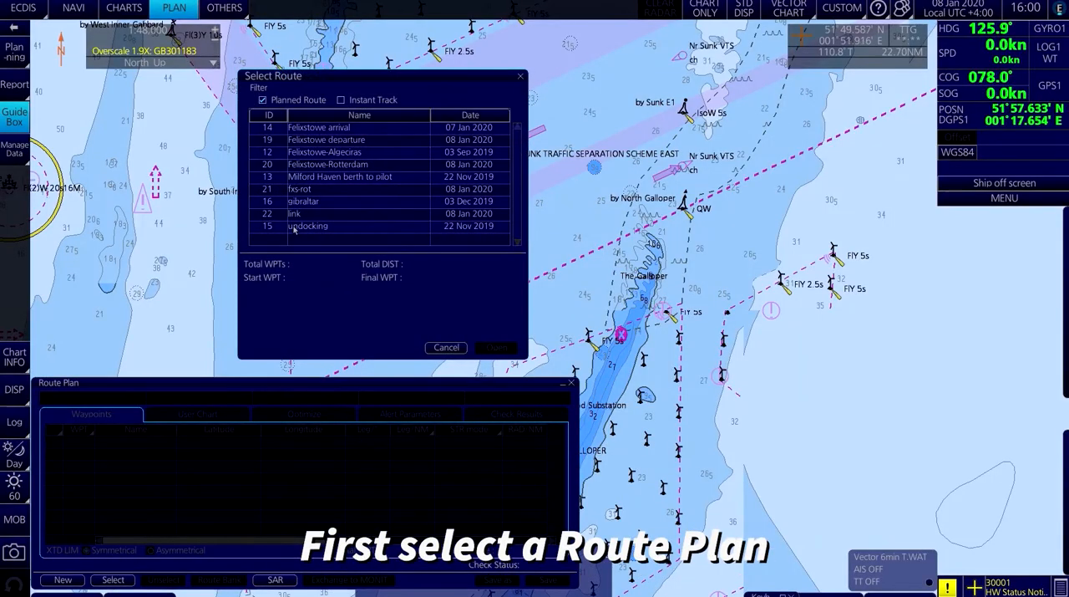
click(301, 213)
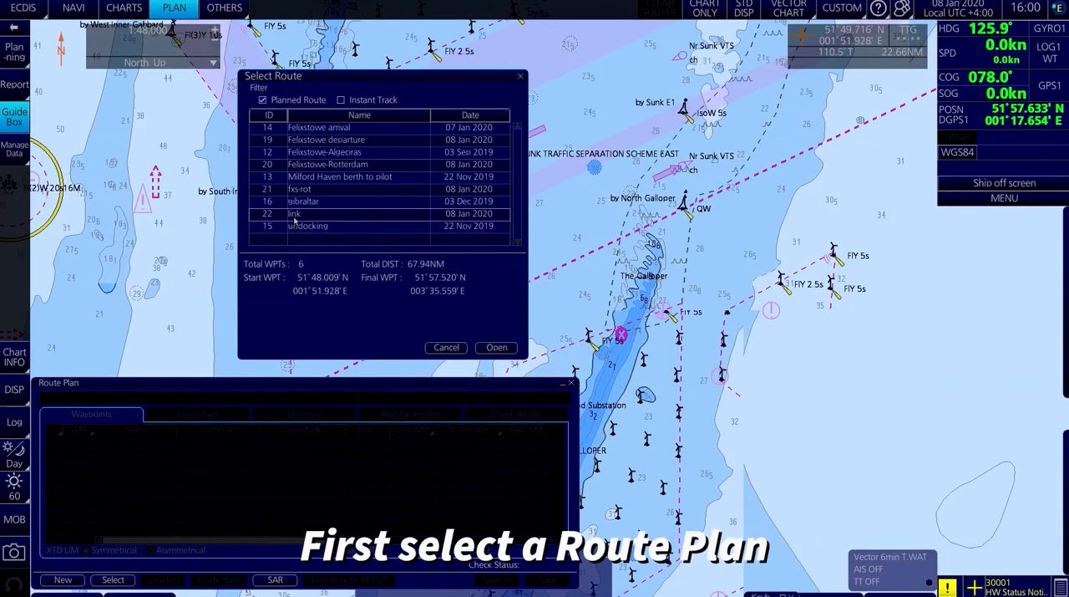
click(497, 347)
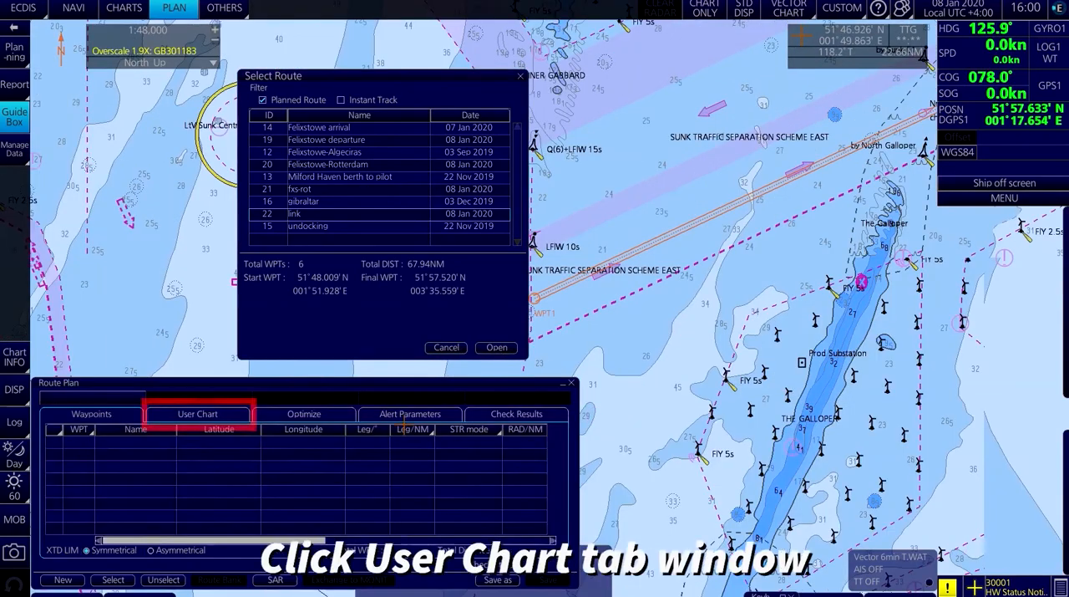
Link the stored user charts "no go" and "call points" to the route.
click(197, 414)
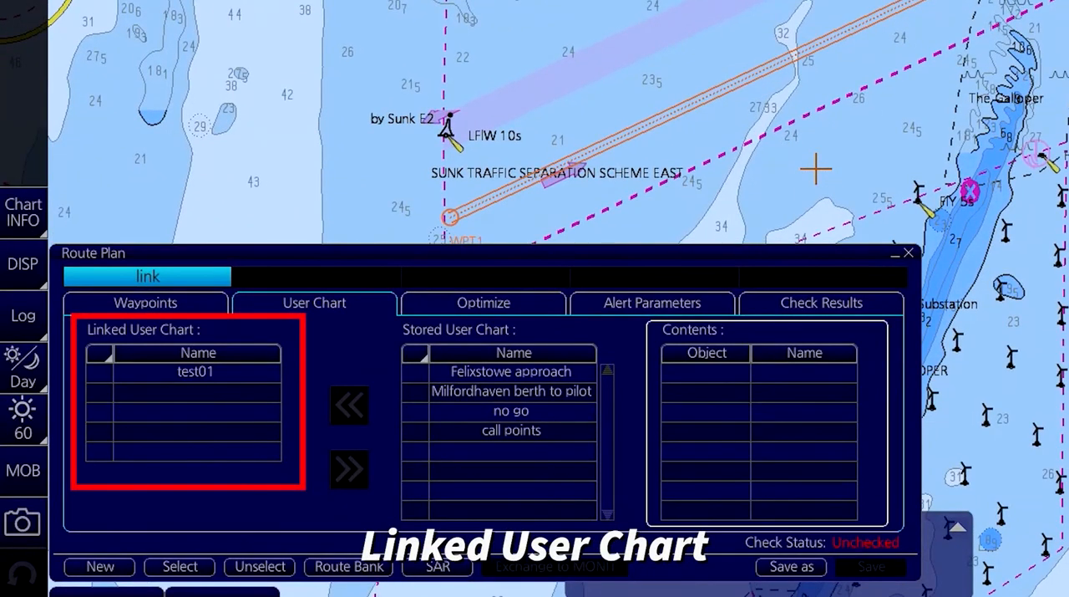
scroll(817, 169, down, 2)
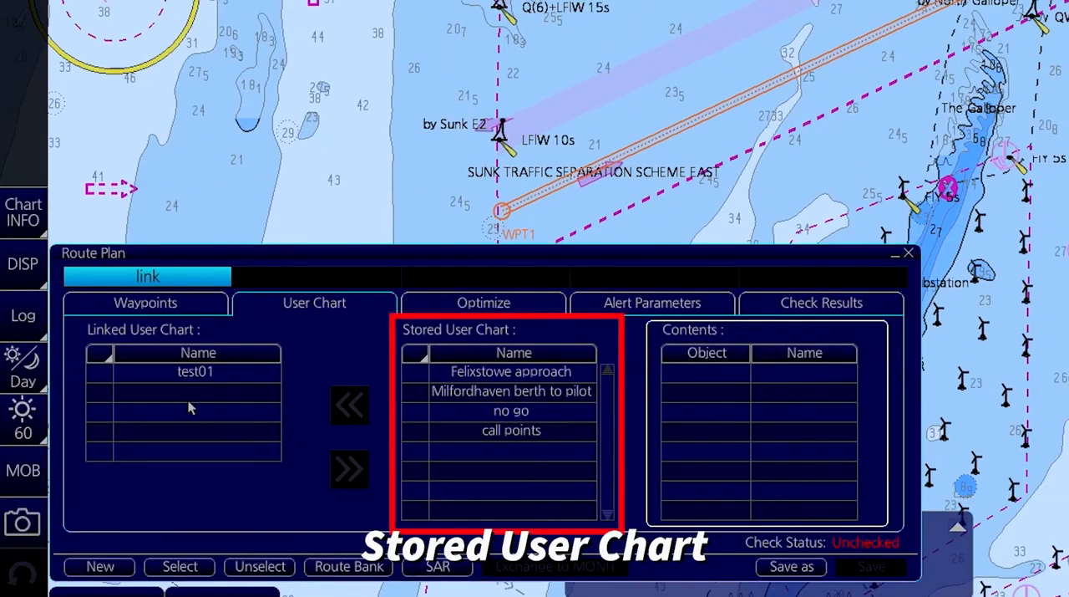
click(562, 431)
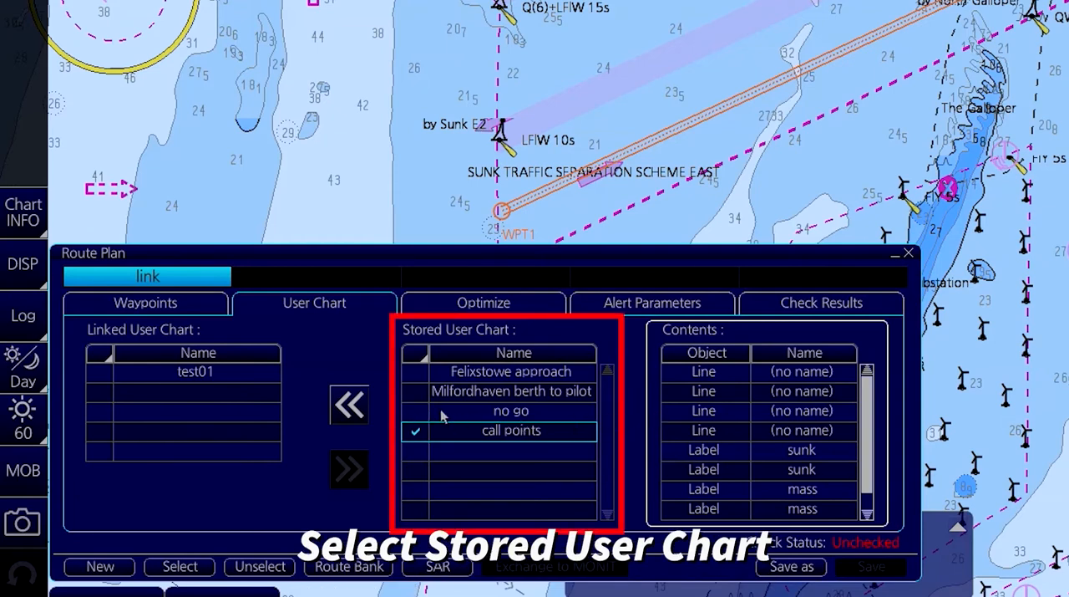
click(416, 412)
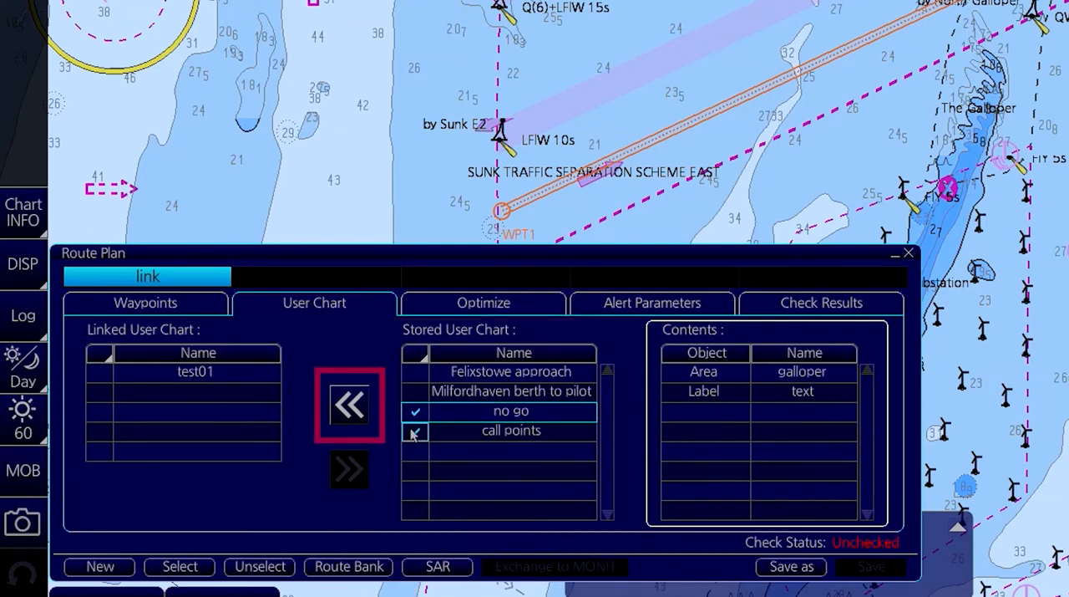
click(413, 432)
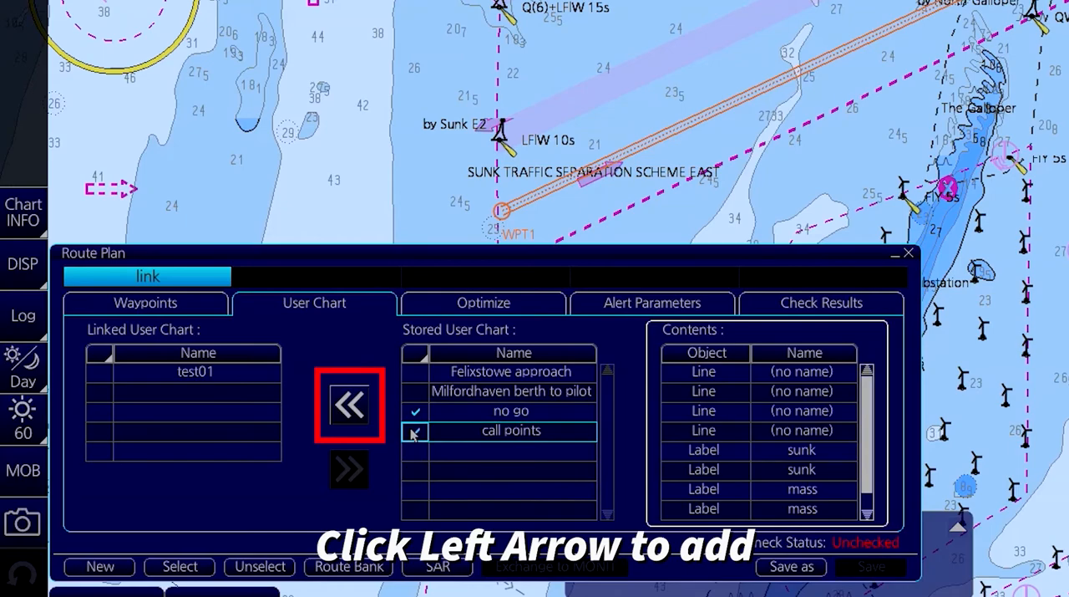
click(349, 405)
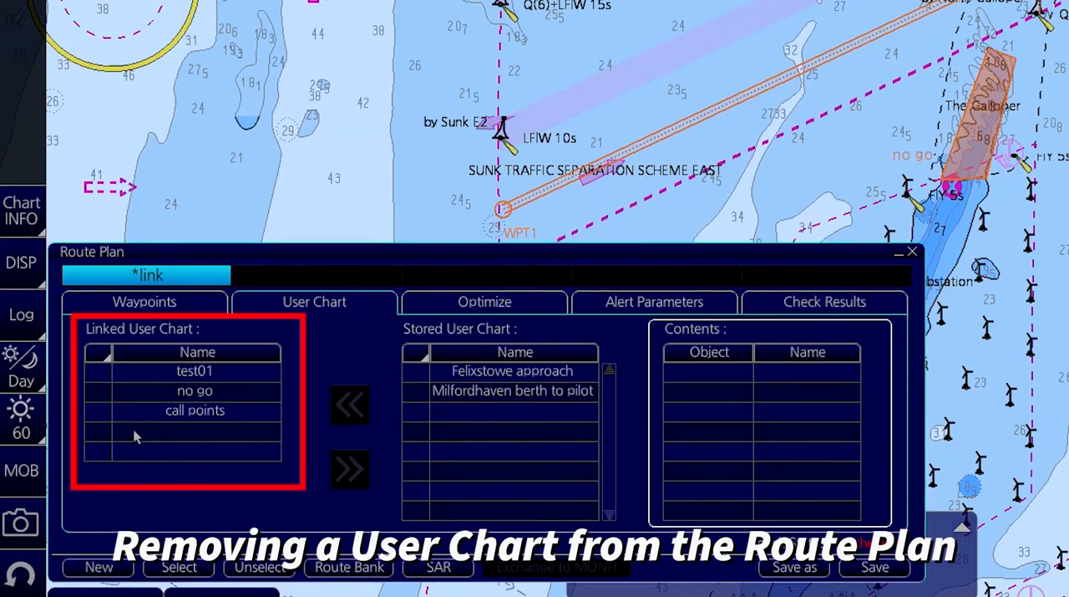
Remove the user chart "test01" from the linked charts and save the route.
click(98, 378)
click(98, 376)
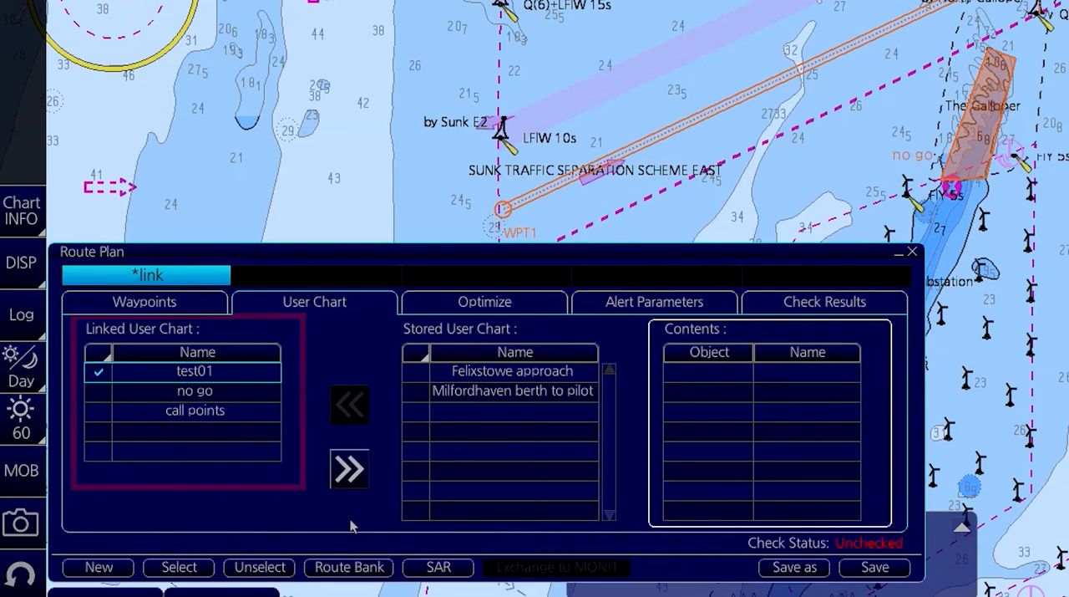
click(340, 473)
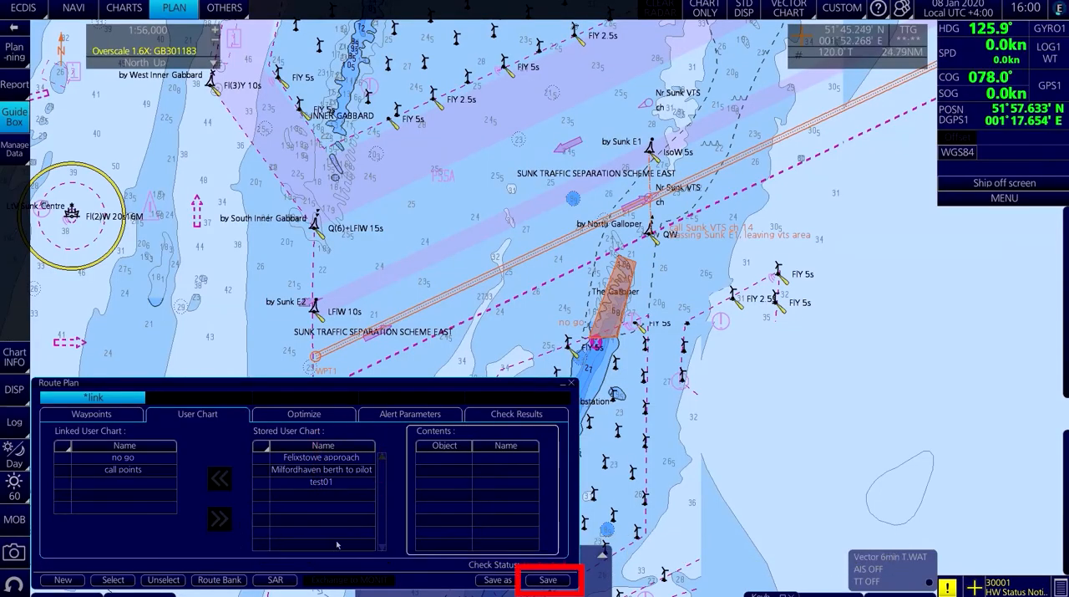
click(548, 580)
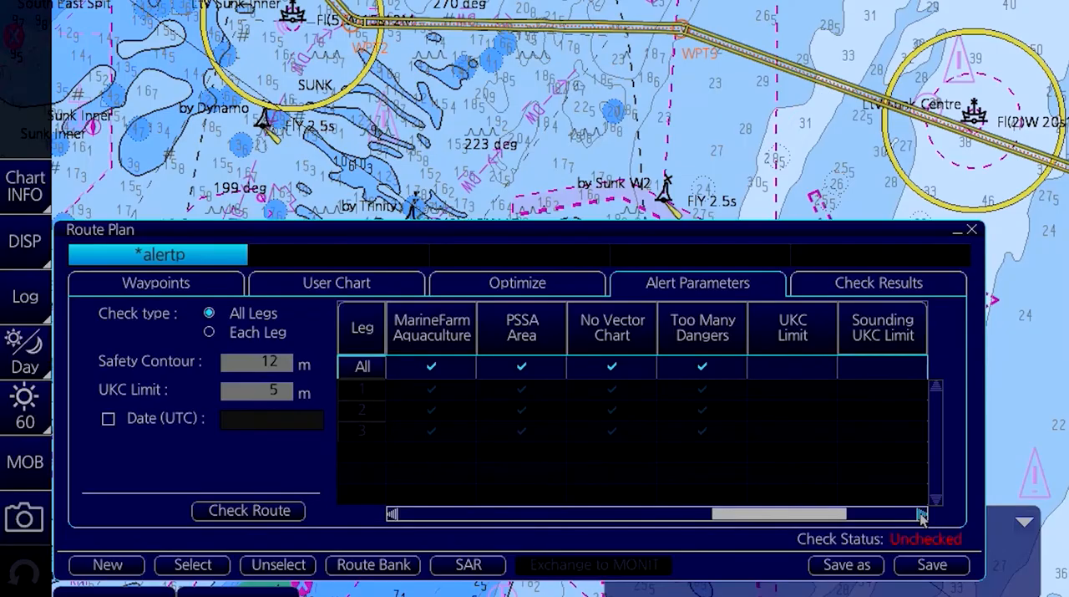
Examine the alert parameters for all legs of the "alertp" route, including chart, UKC and navigational warning checks.
click(922, 514)
click(922, 514)
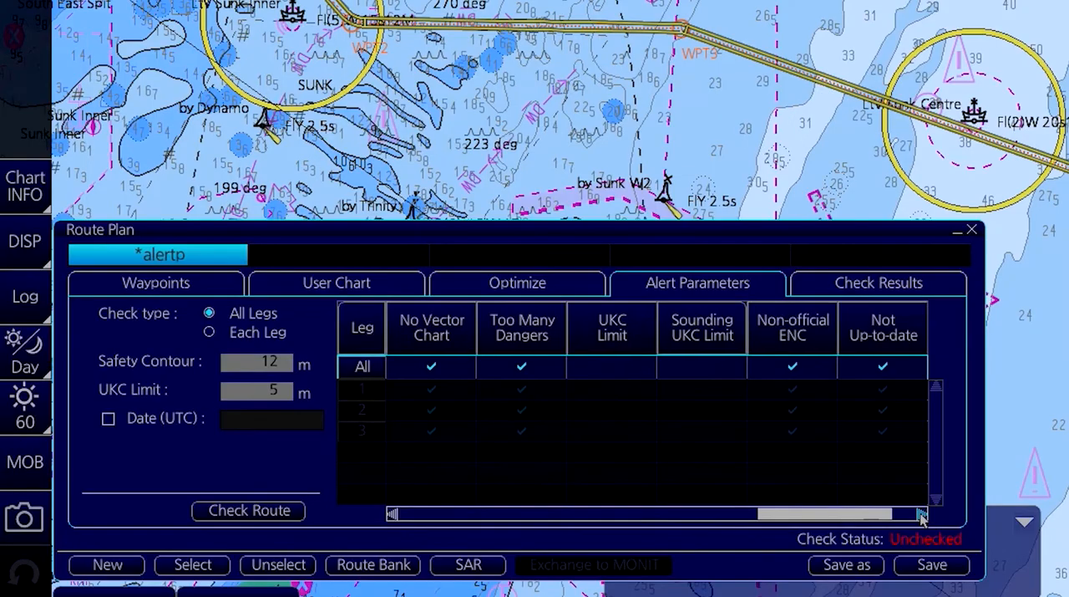
click(922, 514)
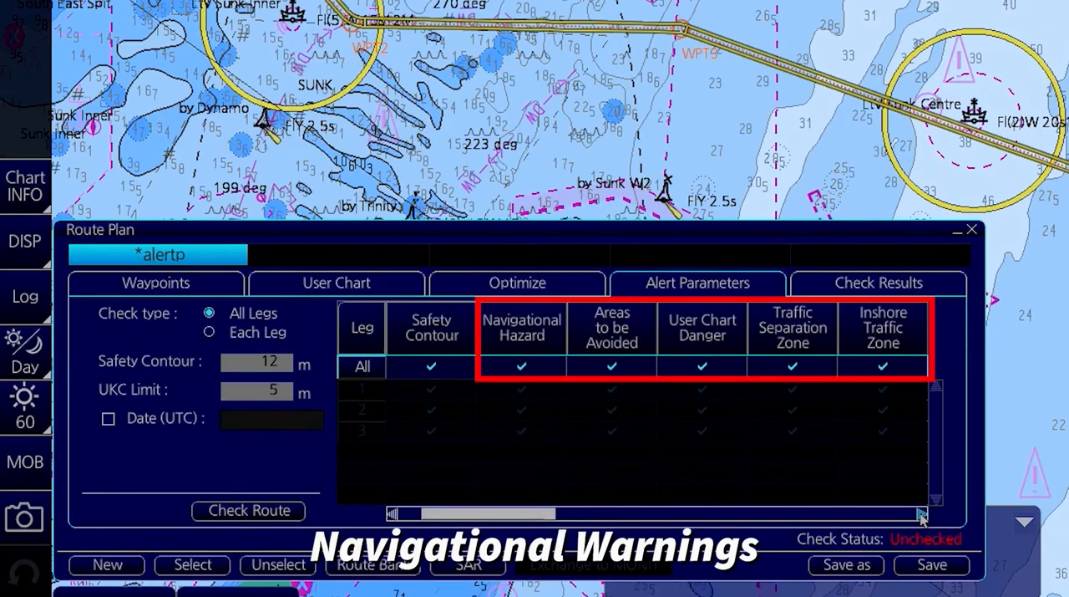
click(922, 516)
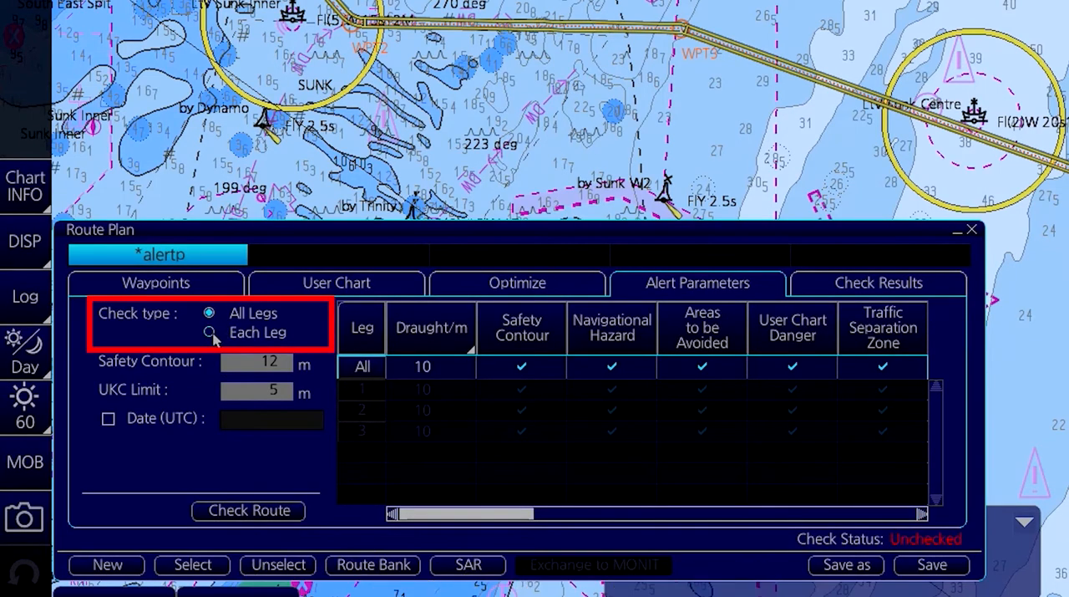
Examine the planned safety contour setting in the alert parameters of the "alertp" route.
mouse_move(254, 364)
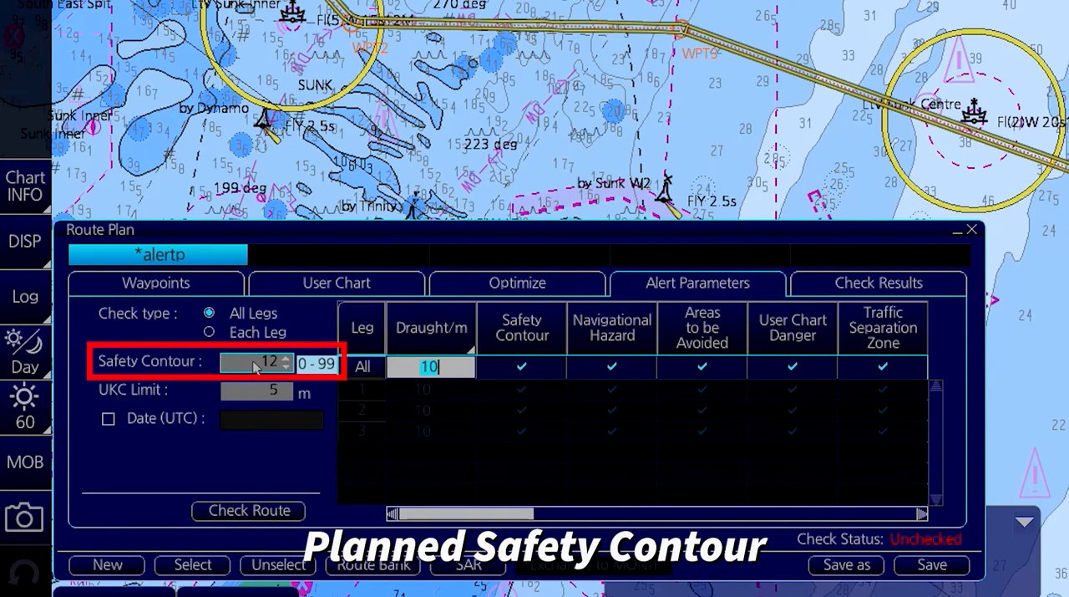
click(254, 366)
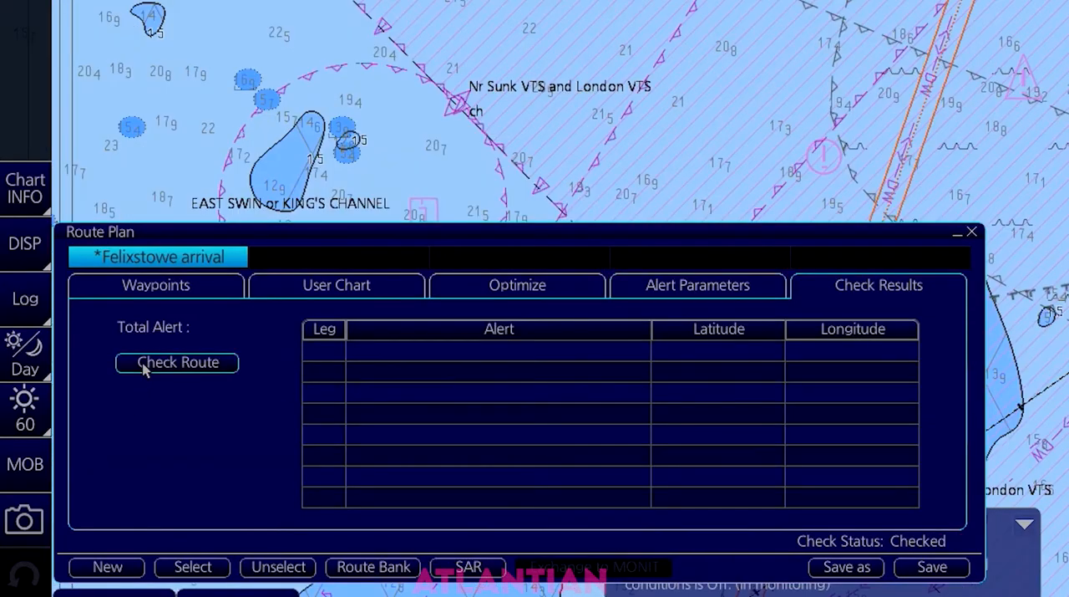
Run a route check on the "Felixstowe arrival" route.
click(144, 368)
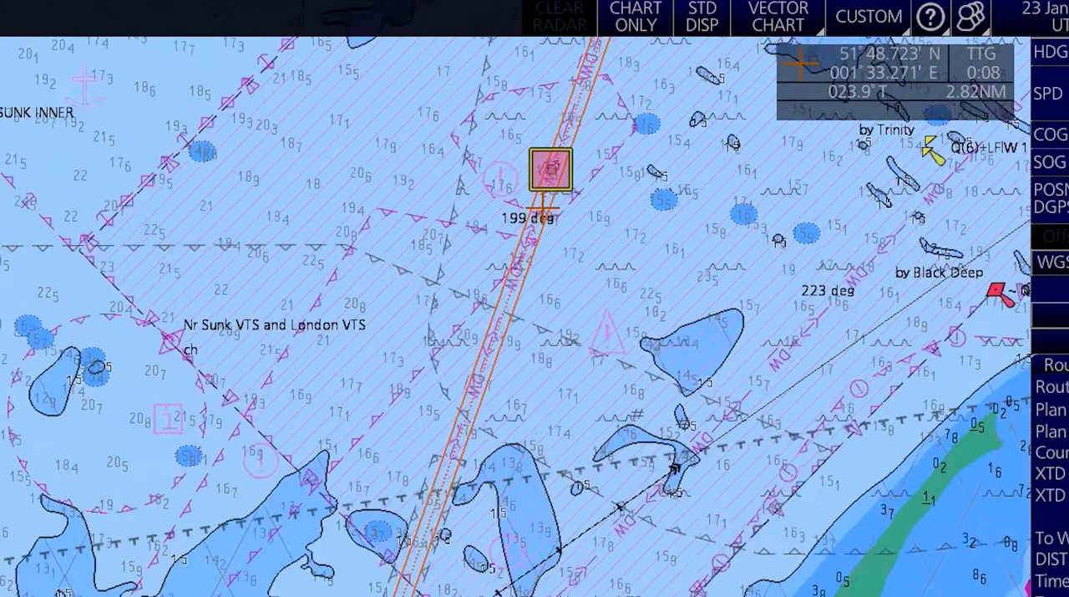
Edit the "Felixstowe arrival" route on the chart, inserting a waypoint at about 51°48.816' N, 001°33.021' E to bypass the highlighted hazard.
scroll(544, 201, up, 1)
right_click(556, 216)
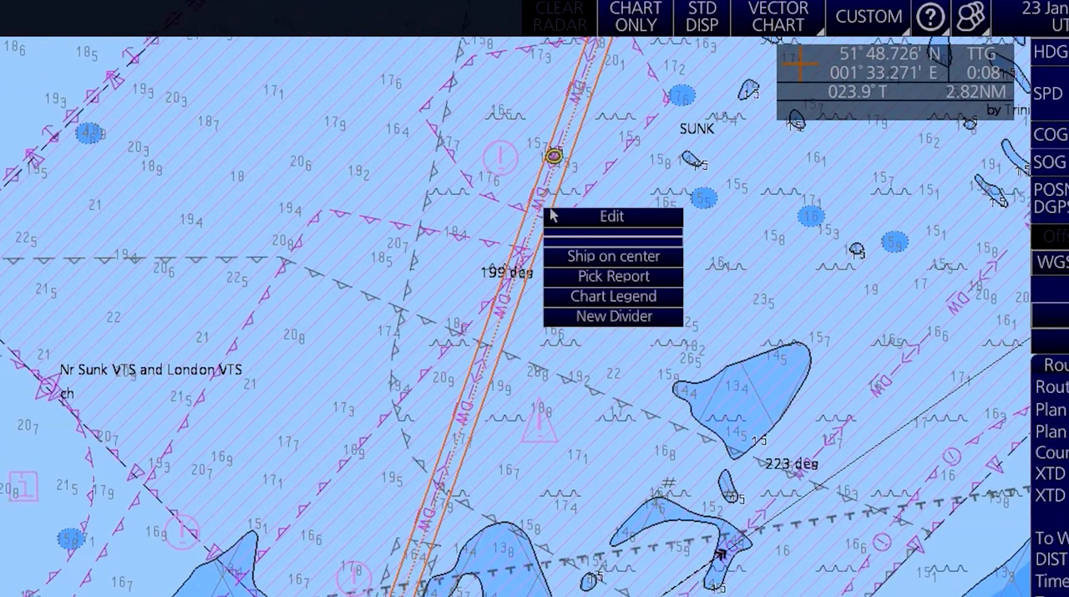
click(556, 216)
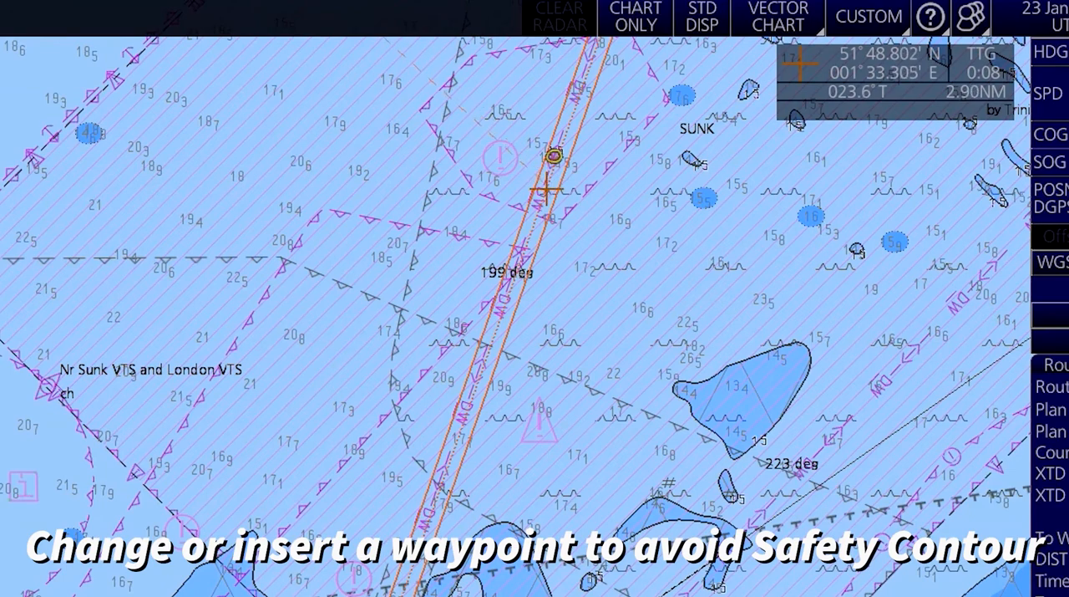
right_click(544, 190)
click(556, 198)
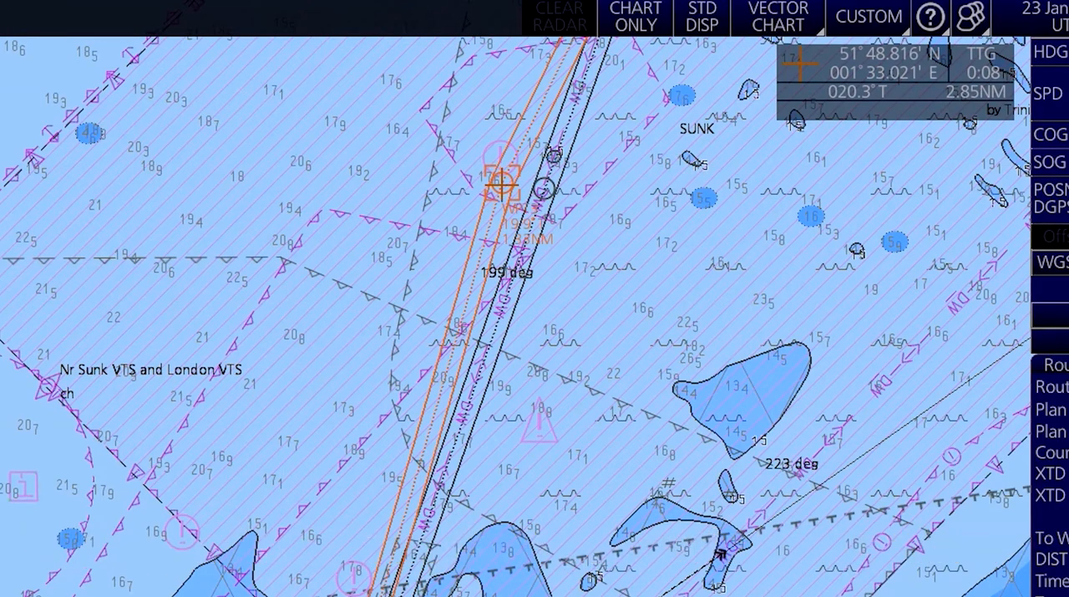
click(501, 182)
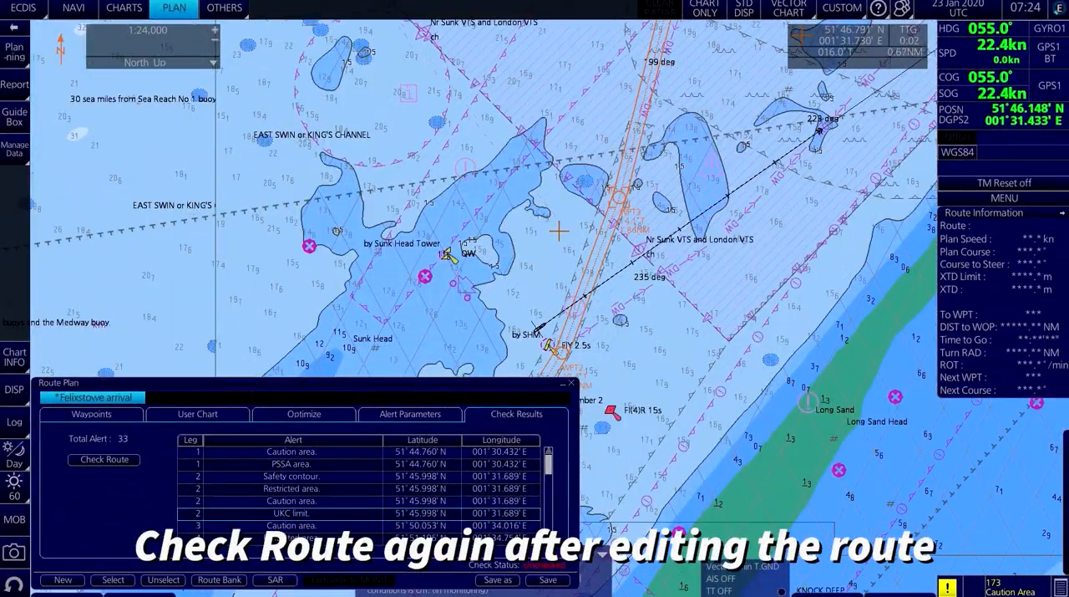
Check the edited "Felixstowe arrival" route again for safety contour alerts and save it.
click(134, 461)
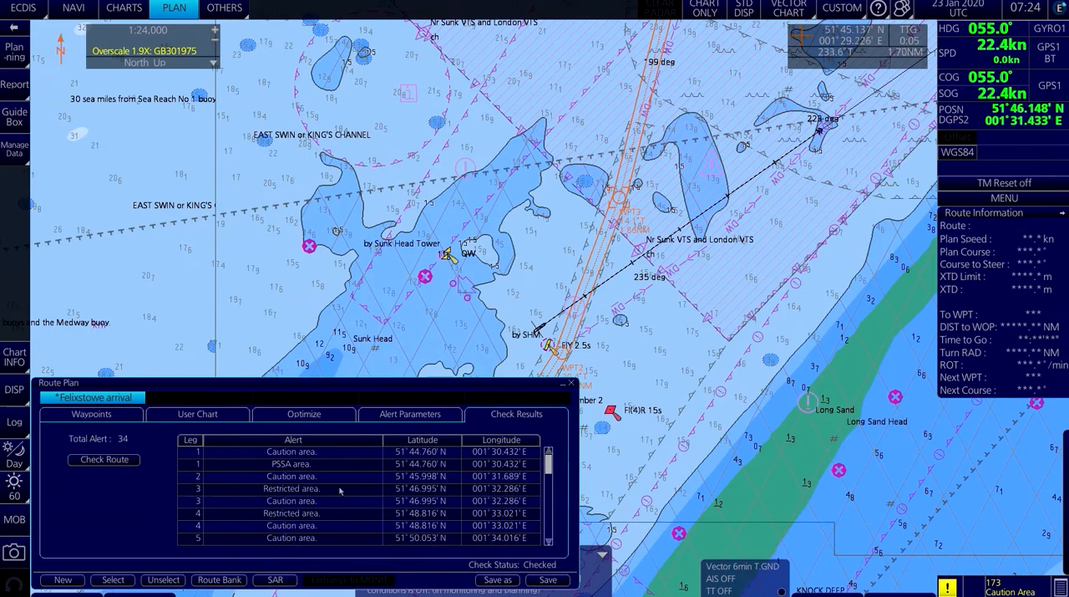
click(363, 500)
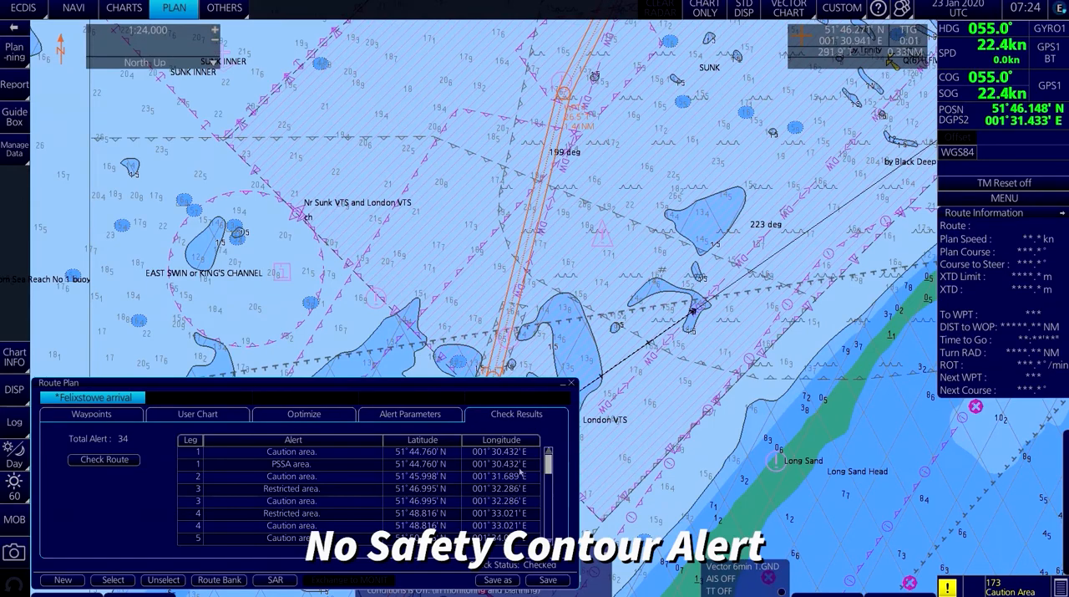
drag(548, 470, 548, 522)
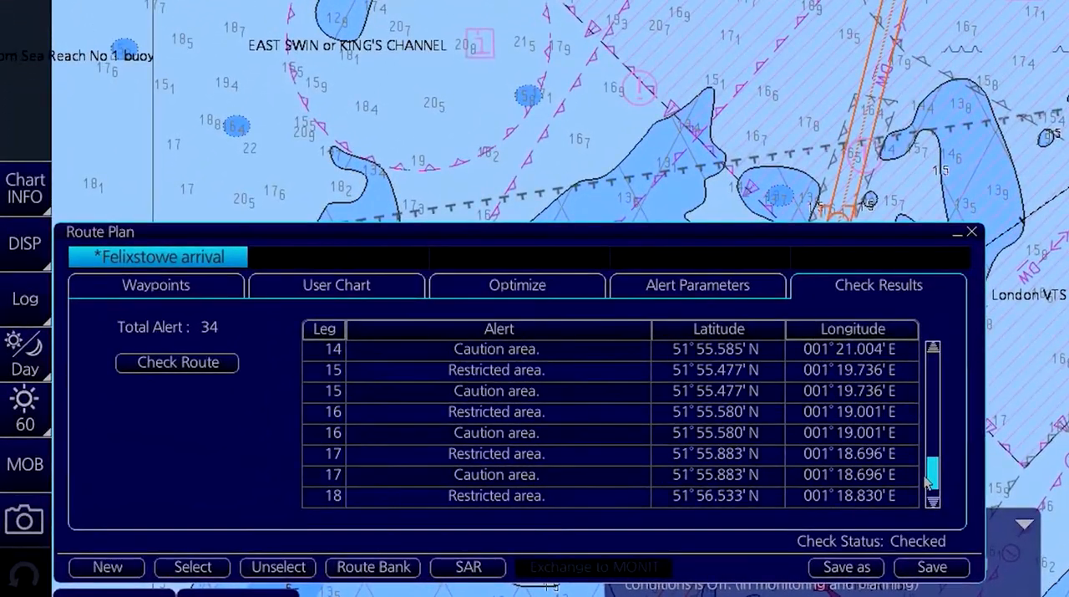
drag(928, 483, 933, 351)
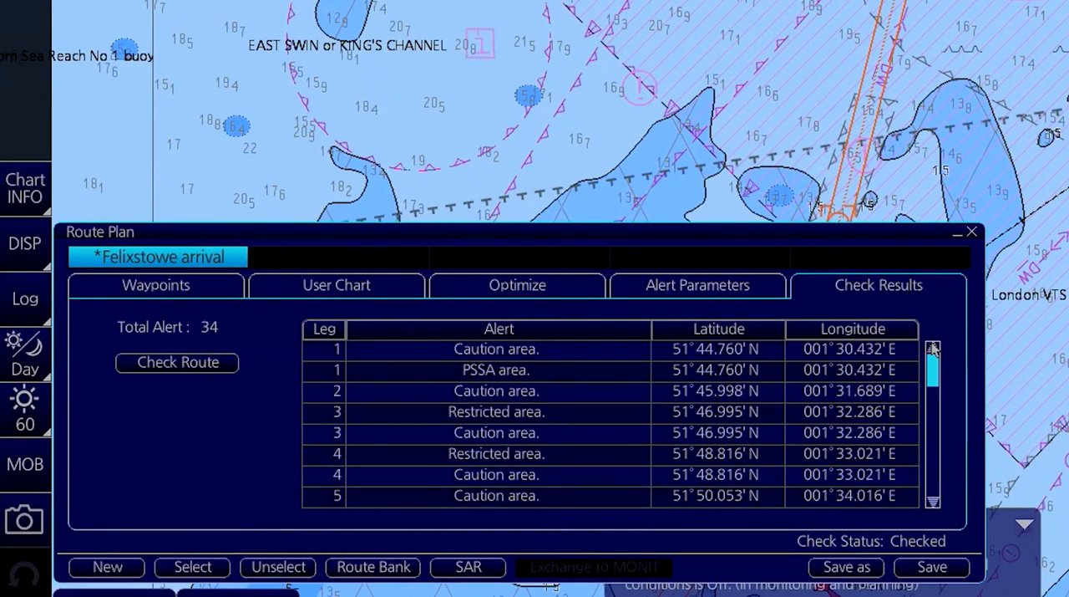
click(930, 568)
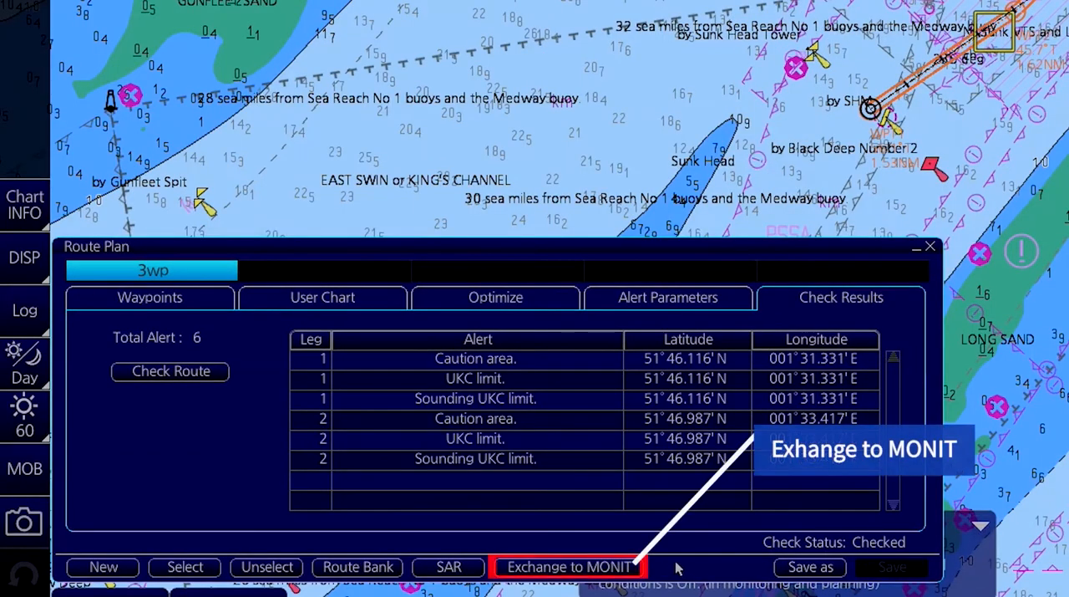
Exchange the checked route "3wp" from planning to monitoring.
click(600, 568)
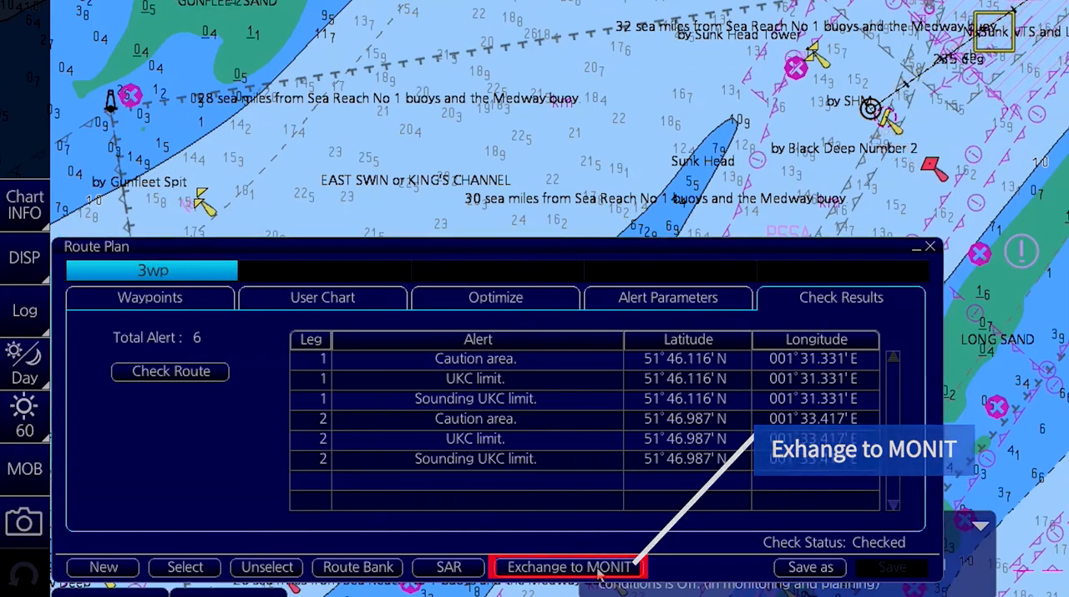